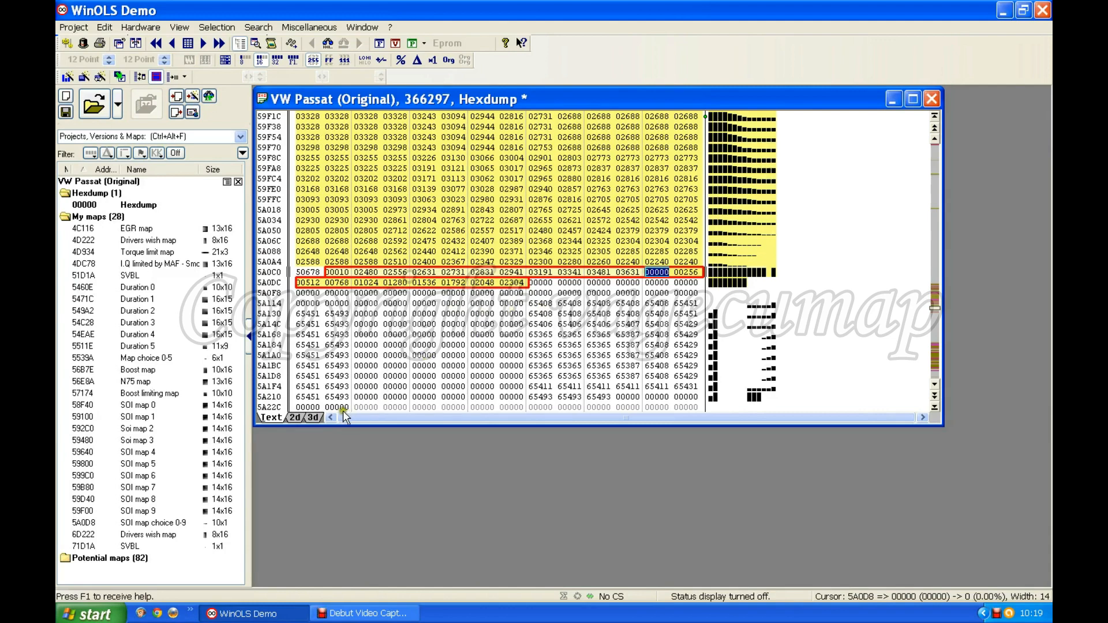
View the hexdump as a 2D graph, find the potential 11x14 16-bit Bosch map near address 5B4CA, and open it
left_click(293, 417)
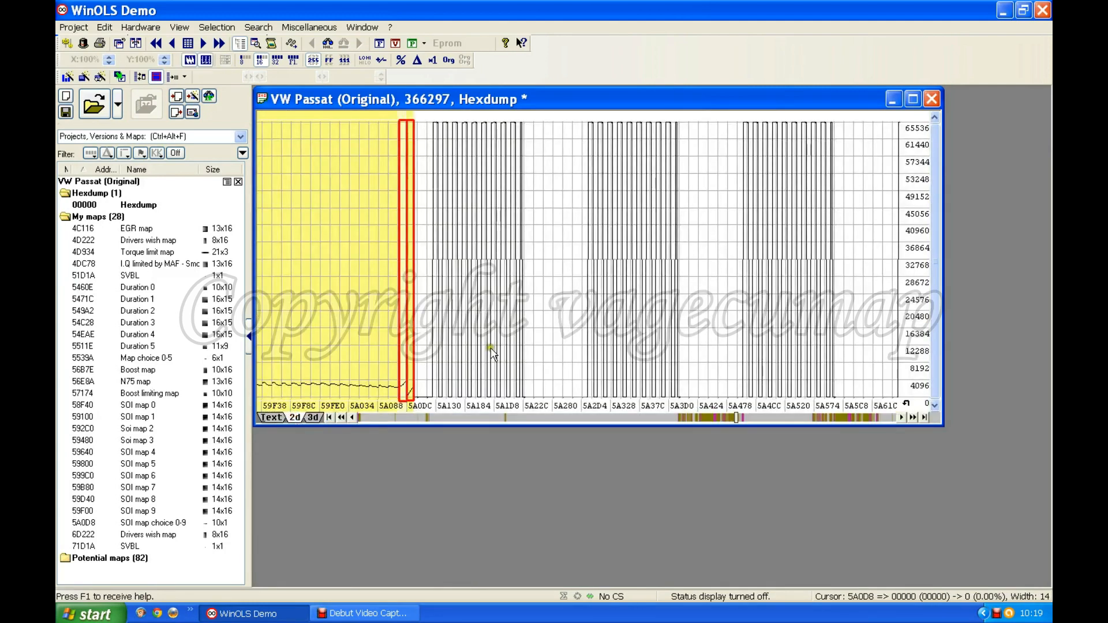
scroll(427, 326, "up", 8)
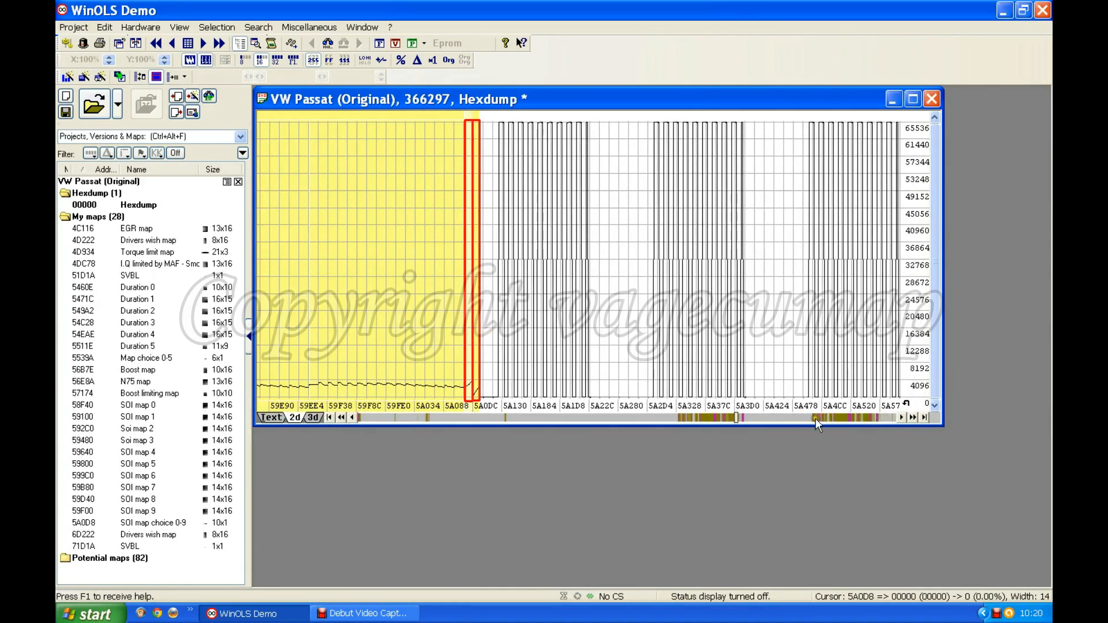
left_click(801, 418)
left_click(802, 418)
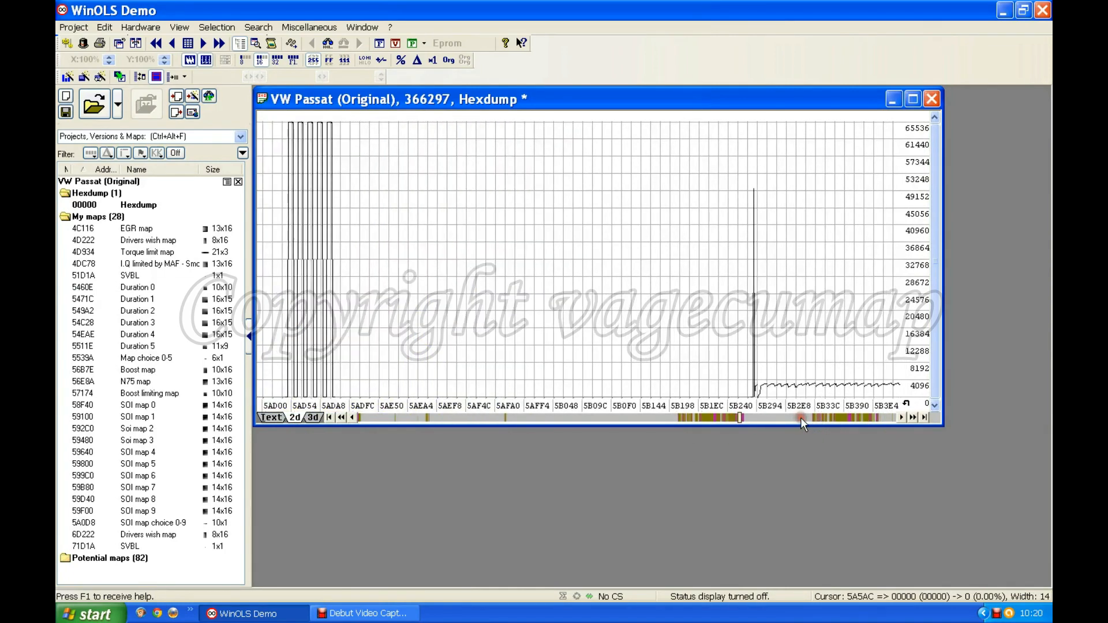
scroll(780, 264, "down", 3)
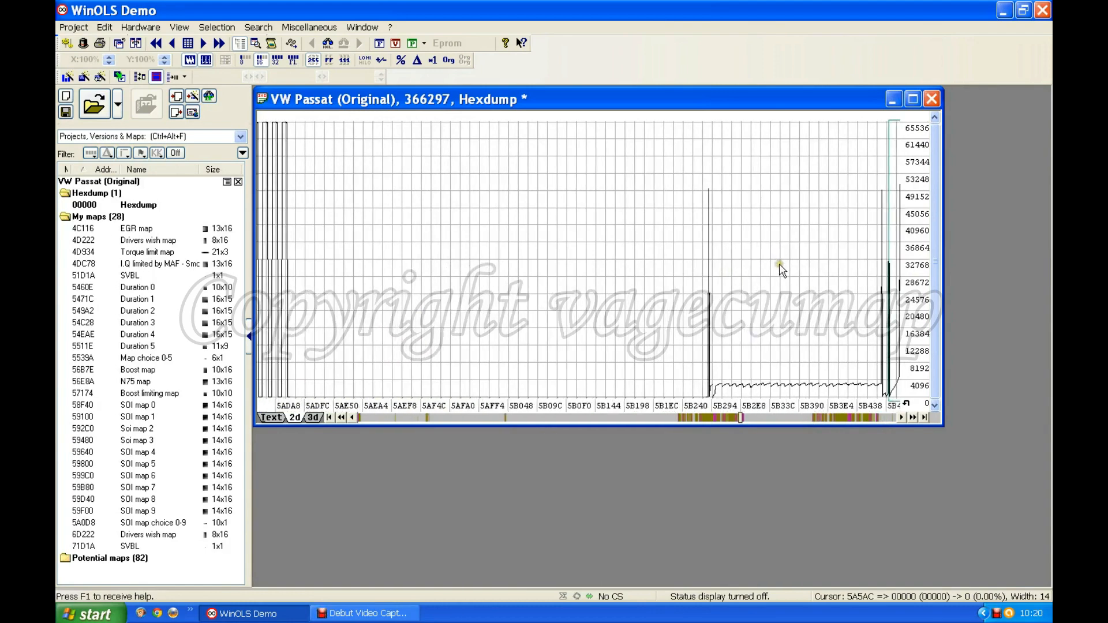
scroll(781, 269, "down", 4)
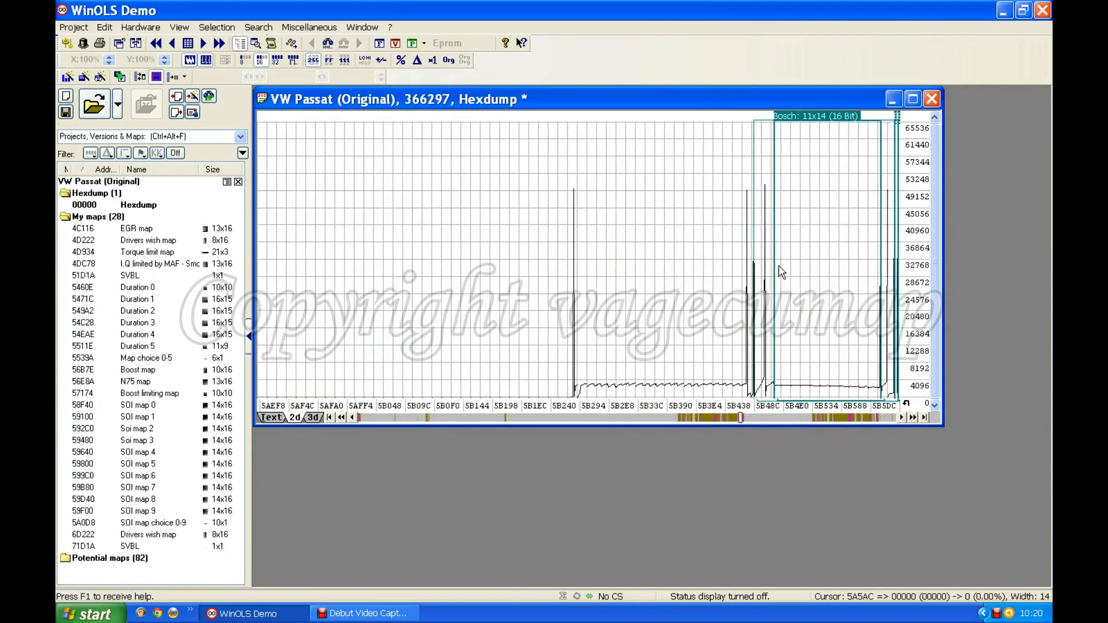
scroll(779, 265, "down", 4)
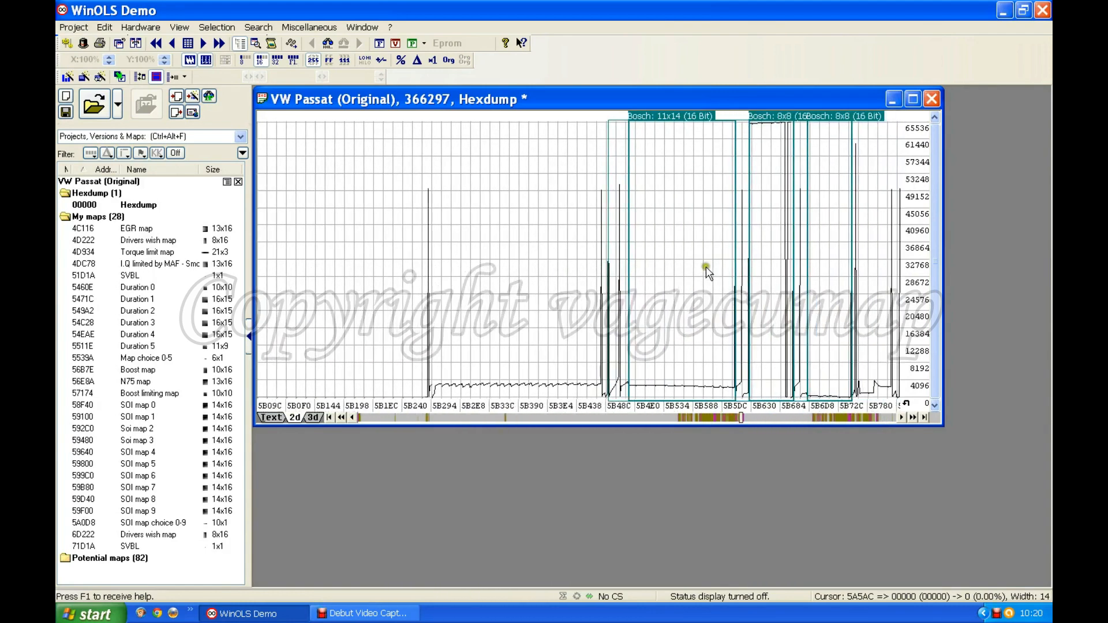
scroll(633, 241, "down", 1)
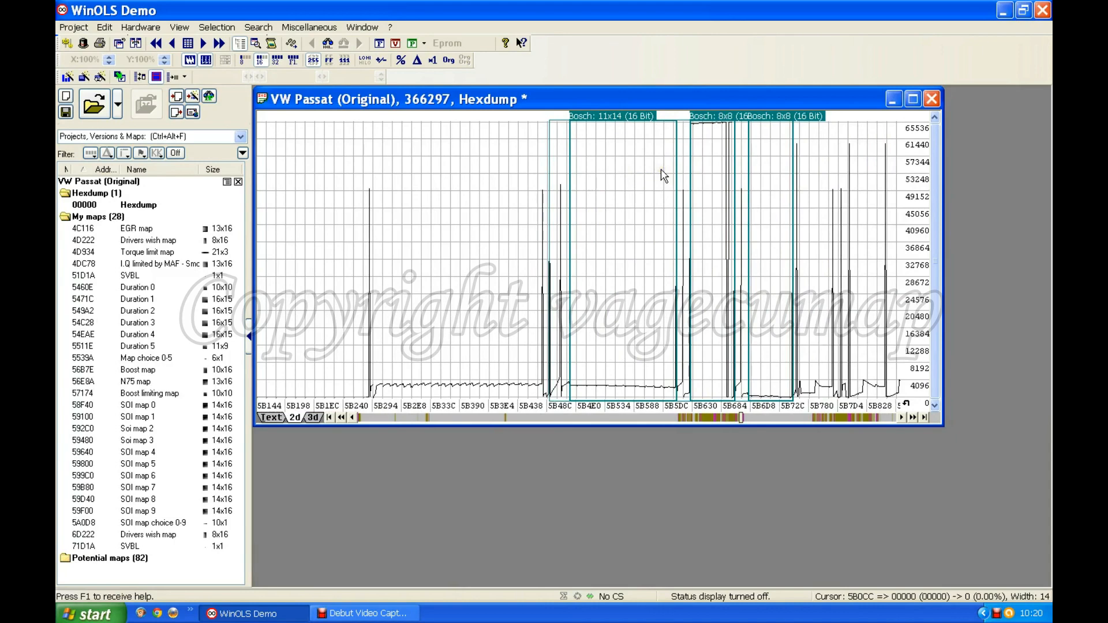
left_click(618, 115)
double_click(618, 117)
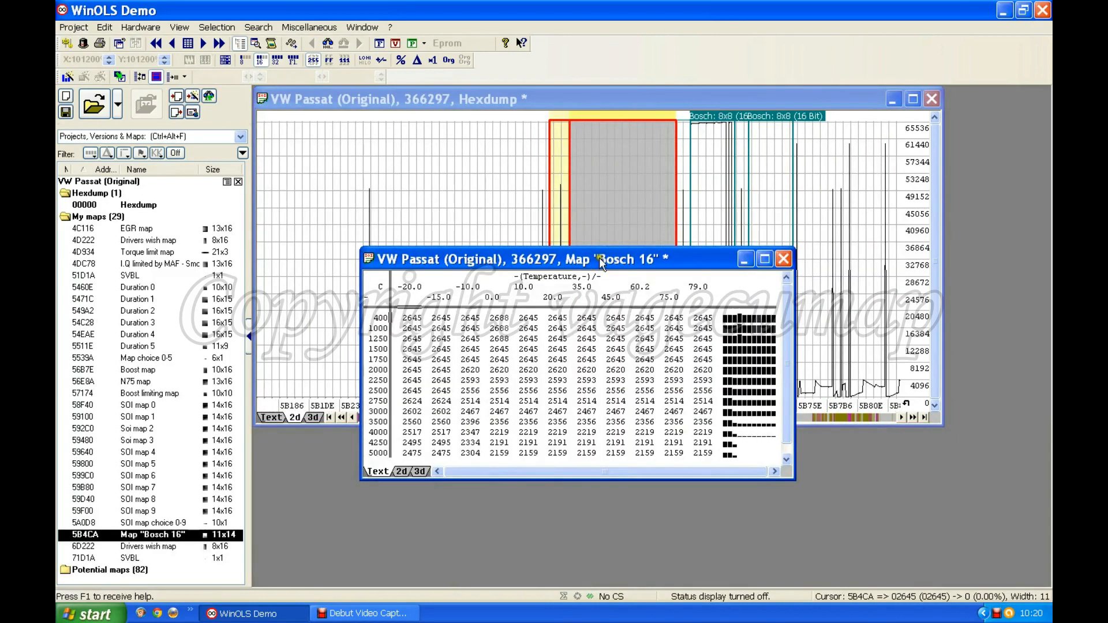
left_click_drag(597, 259, 600, 155)
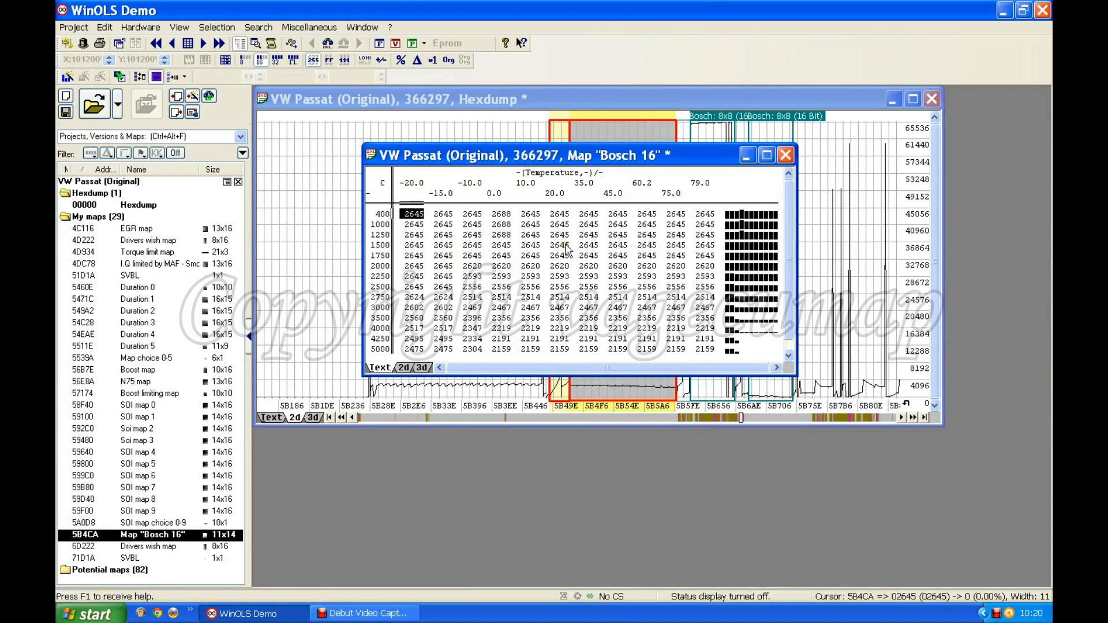
Set the Y-axis description of the Bosch 16 map to Engine speed and its unit to rpm
left_click(381, 288)
double_click(382, 292)
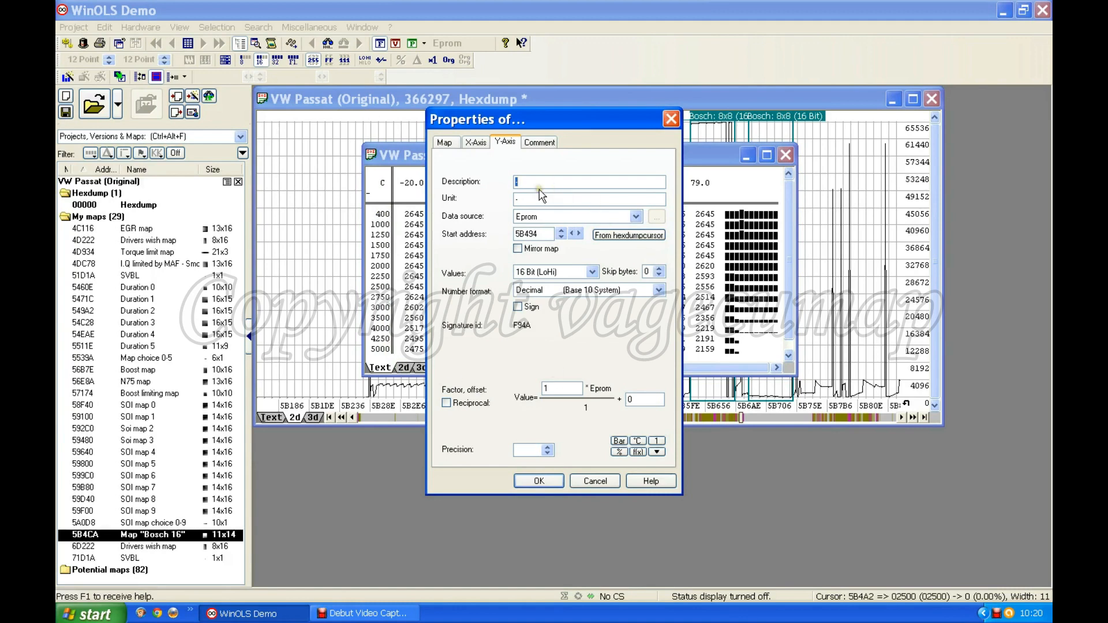
type("Engine speed")
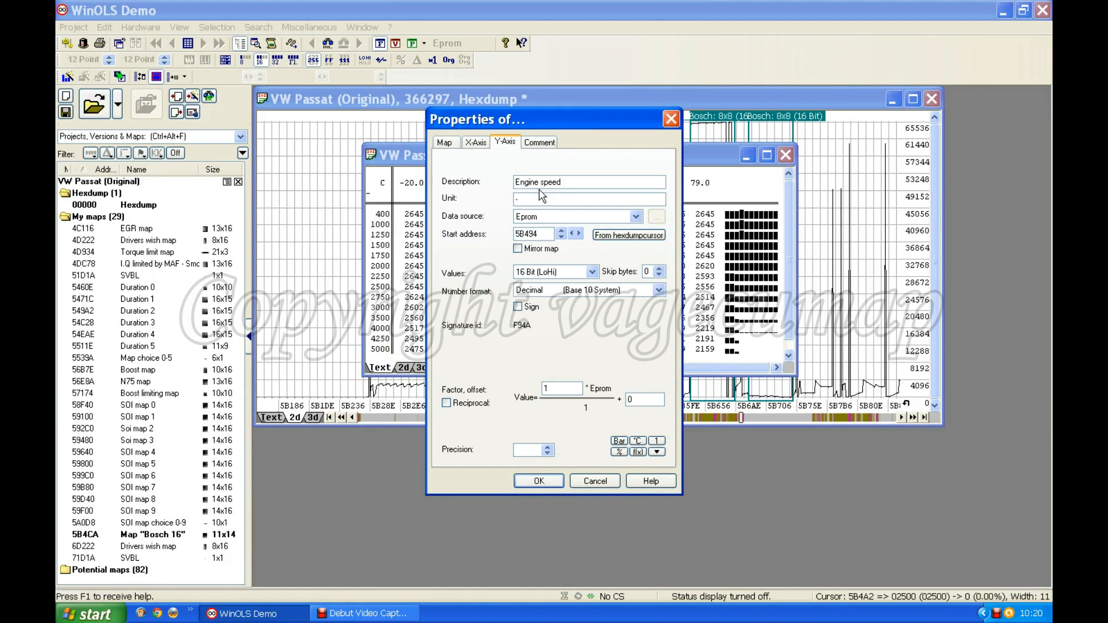
key("Tab")
left_click(551, 480)
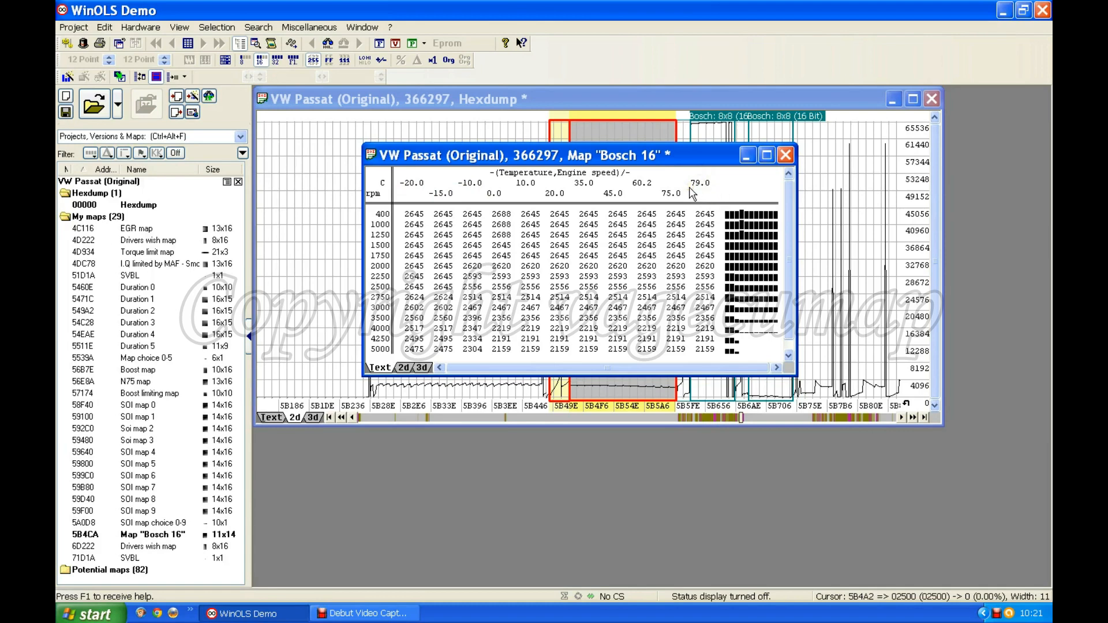
Check the temperature axis's factor and offset settings, and move the map window below the hexdump
double_click(597, 191)
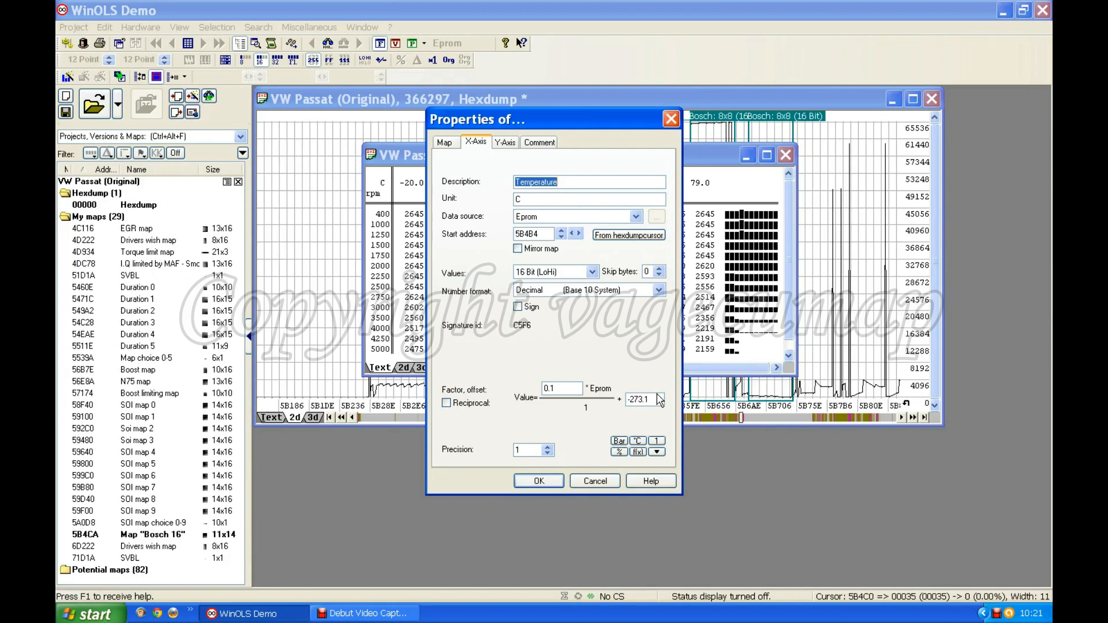
left_click(539, 481)
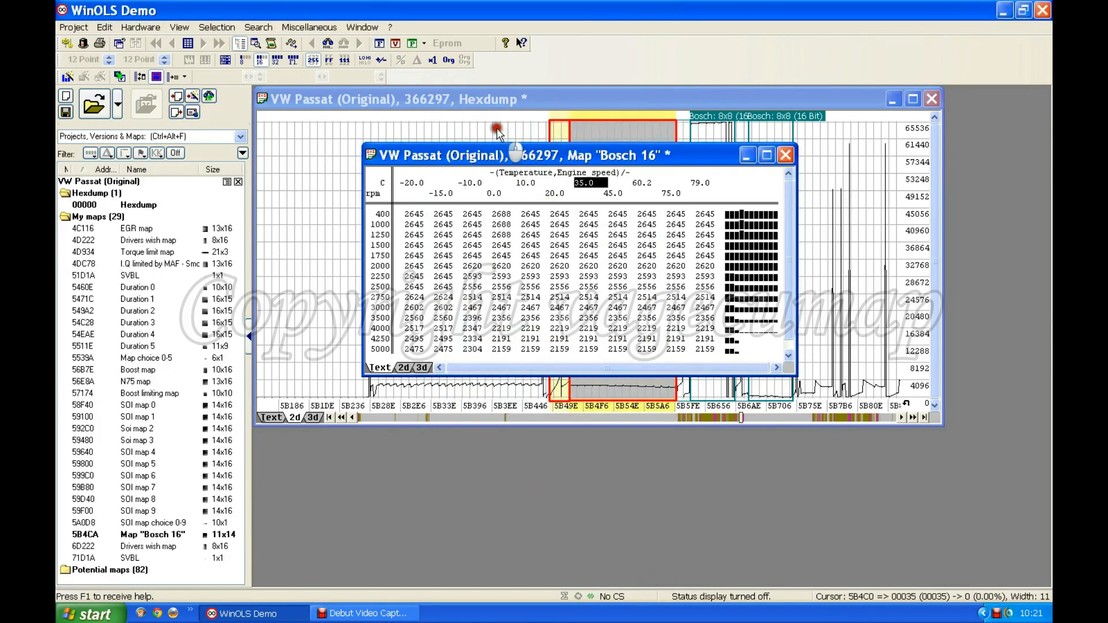
left_click_drag(526, 159, 497, 131)
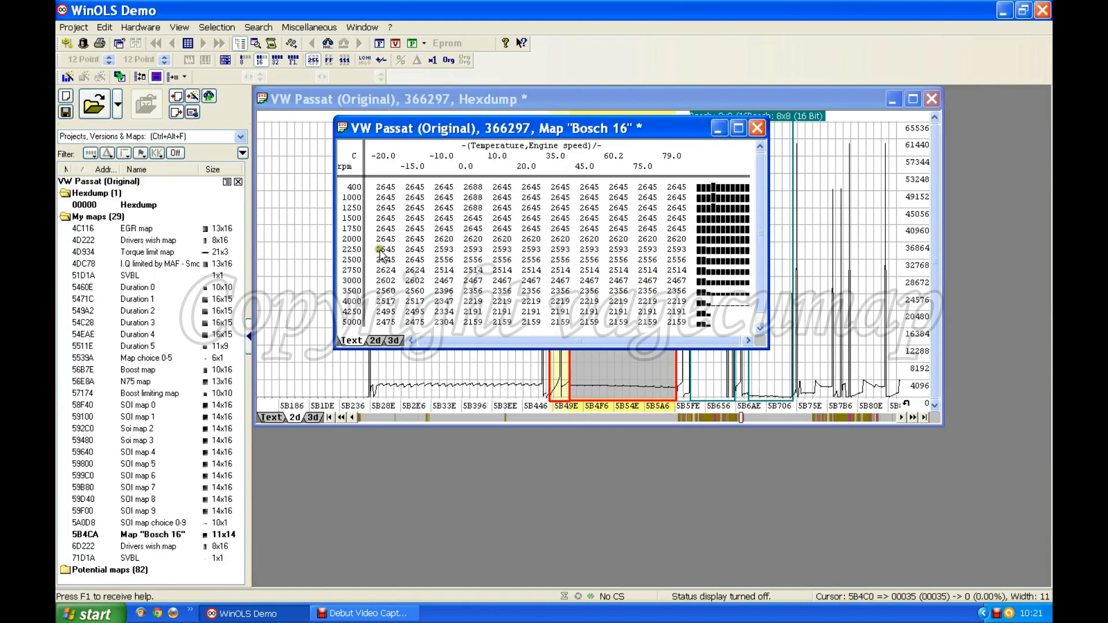
left_click(552, 249)
left_click_drag(551, 249, 584, 431)
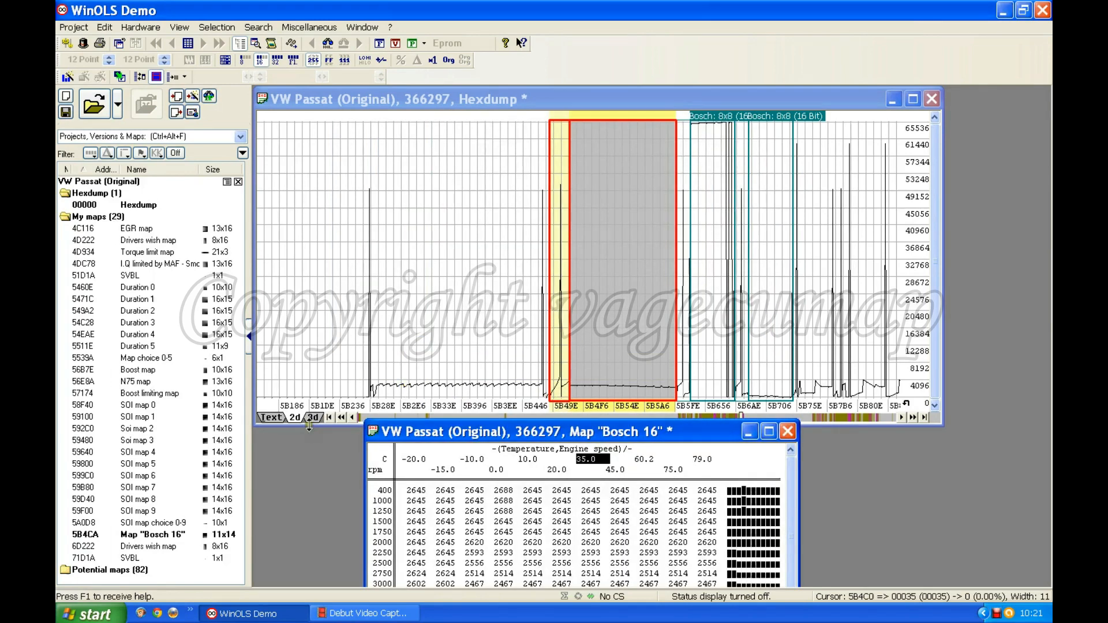
Show the hexdump as text and examine the SOI map data and map-choice values around address 5A0D8
left_click(276, 416)
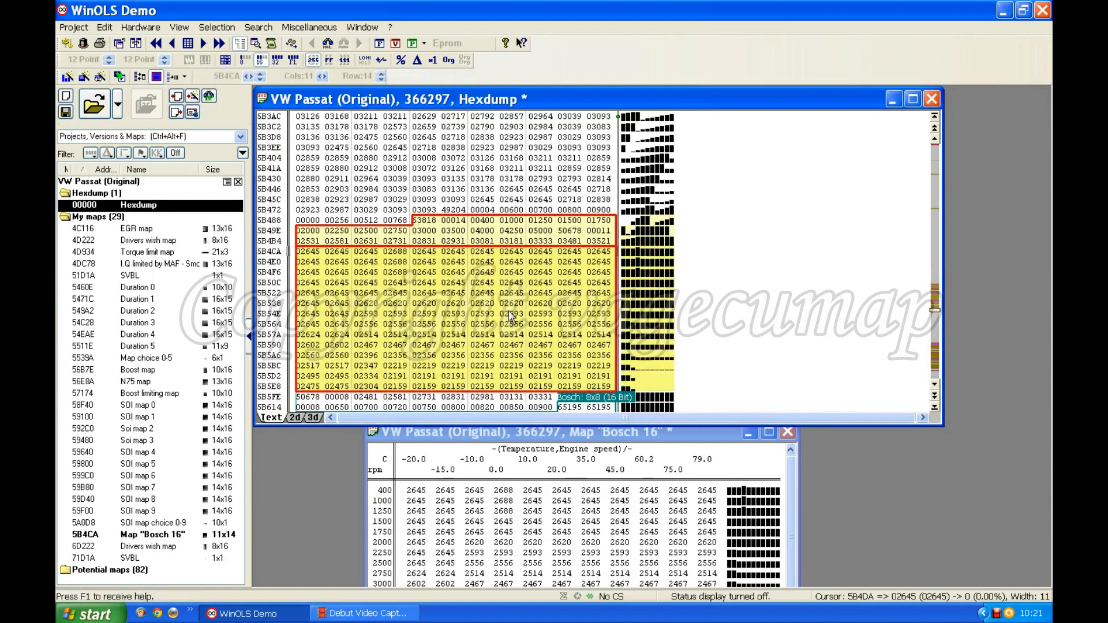
left_click(938, 236)
left_click(939, 234)
left_click(939, 235)
left_click(938, 234)
left_click(939, 235)
left_click(938, 234)
left_click(939, 235)
left_click(938, 234)
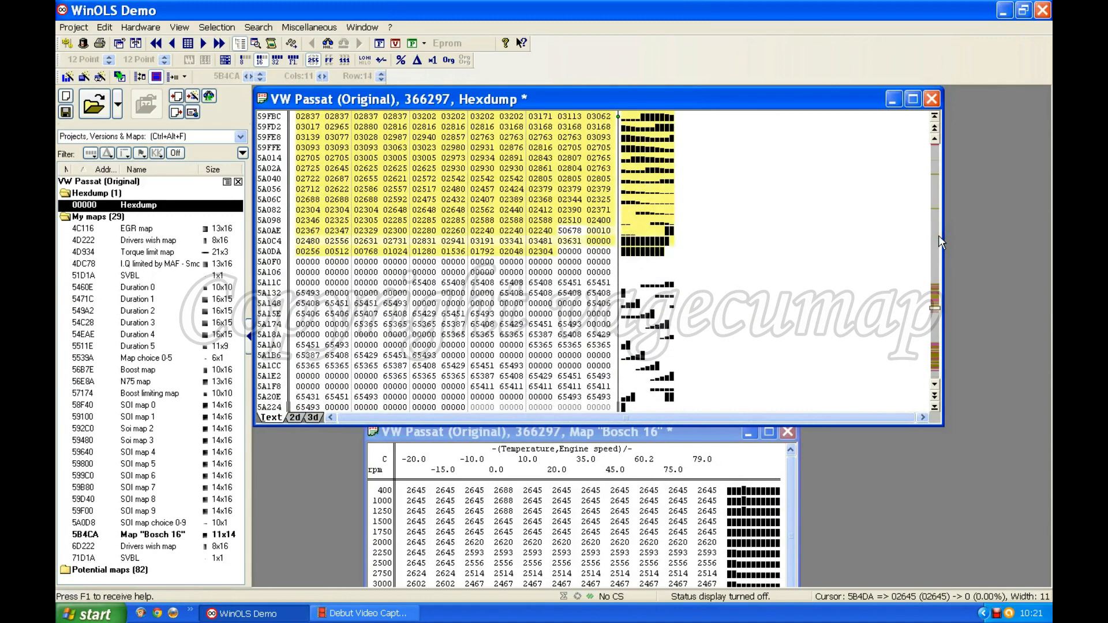
scroll(655, 224, "up", 4)
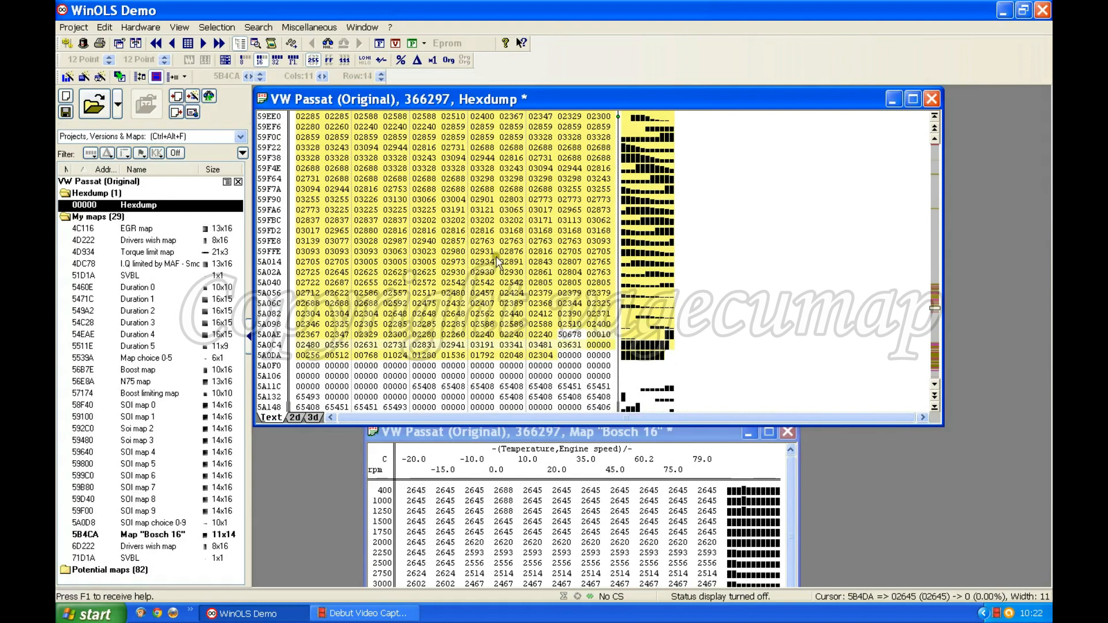
left_click(401, 60)
left_click(401, 60)
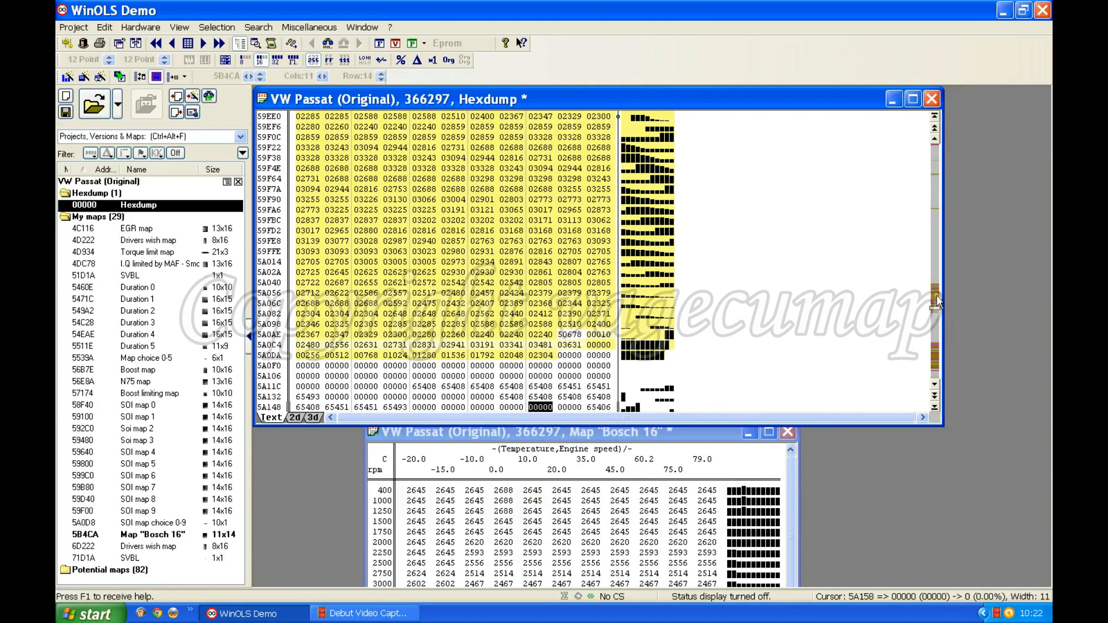
Return to the 11x14 Bosch map's data at address 5B4CA in the hexdump and examine it with its axes
left_click(934, 328)
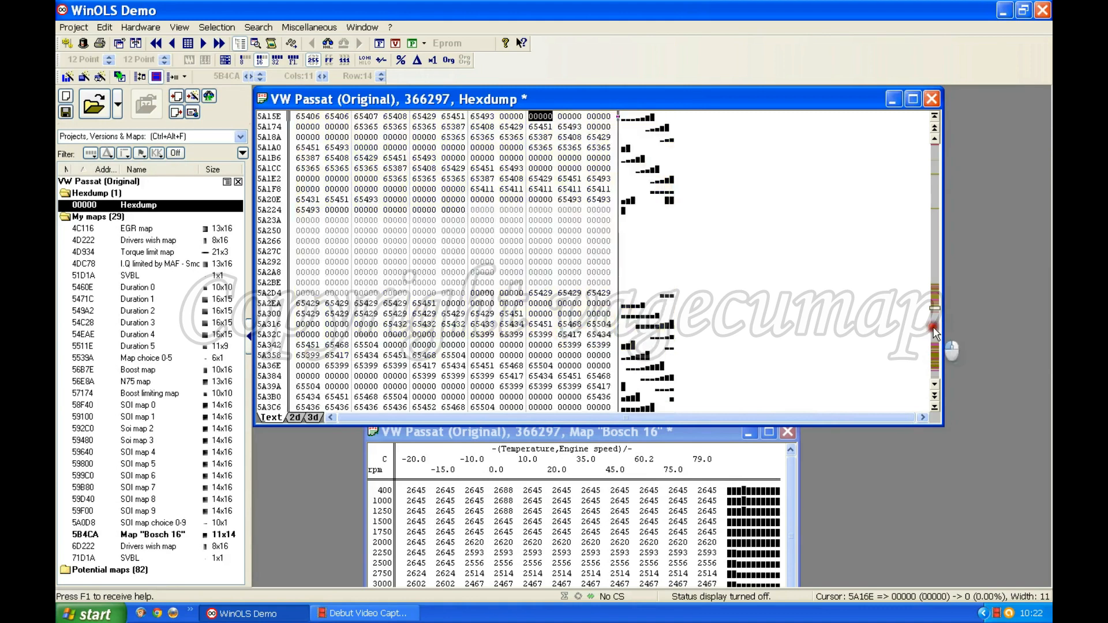
left_click(934, 327)
left_click(935, 327)
left_click(934, 327)
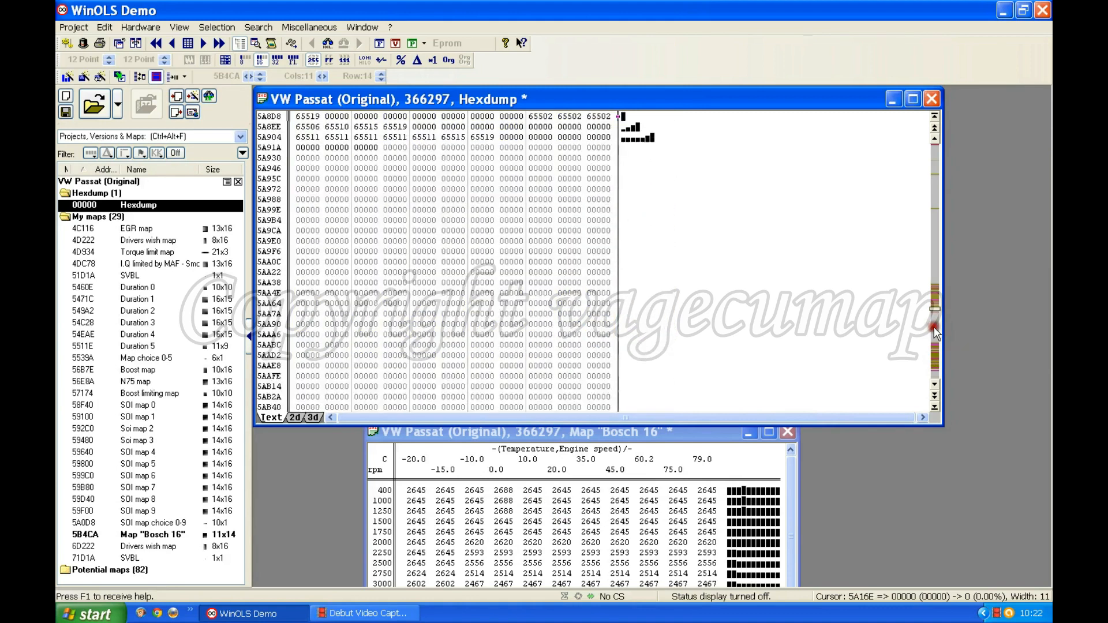
left_click(934, 327)
left_click(934, 327)
left_click(934, 327)
left_click(934, 327)
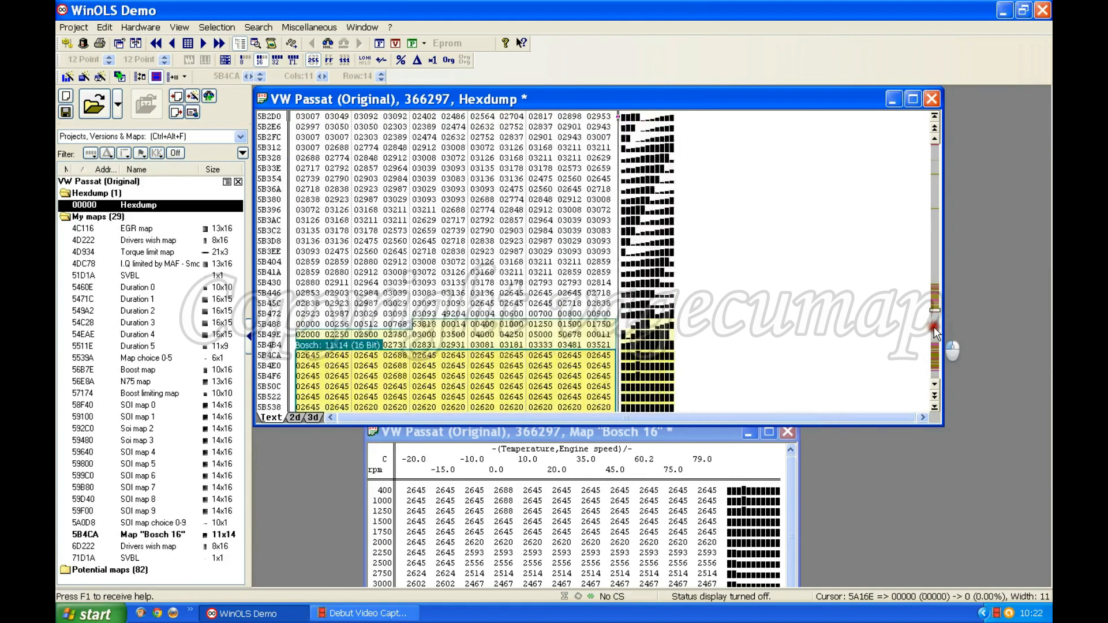
left_click(934, 326)
scroll(775, 291, "up", 2)
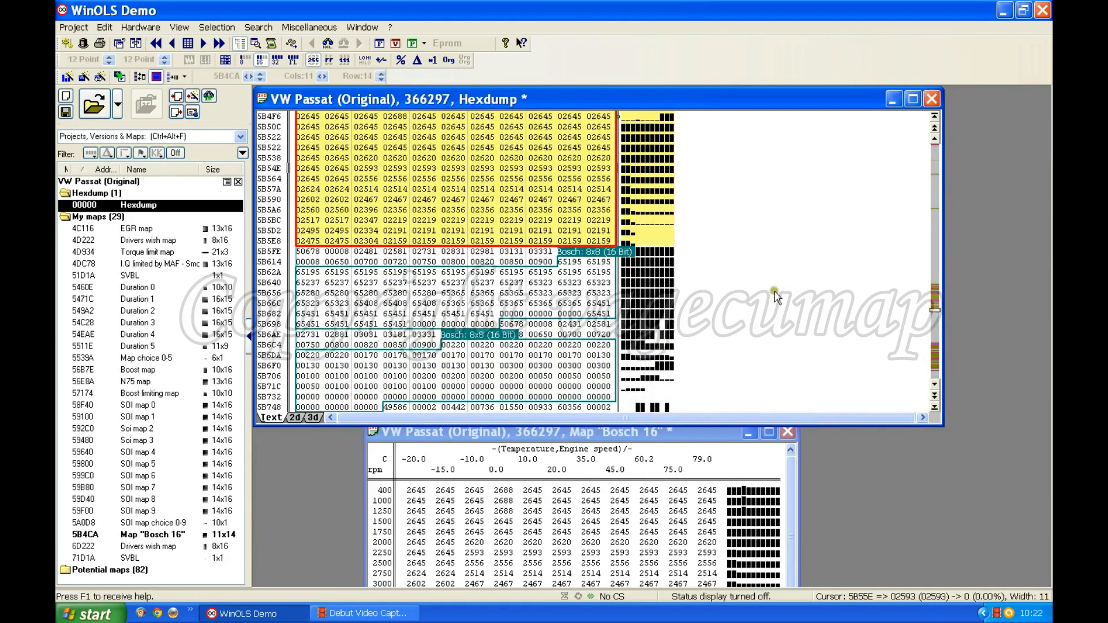
scroll(775, 294, "up", 4)
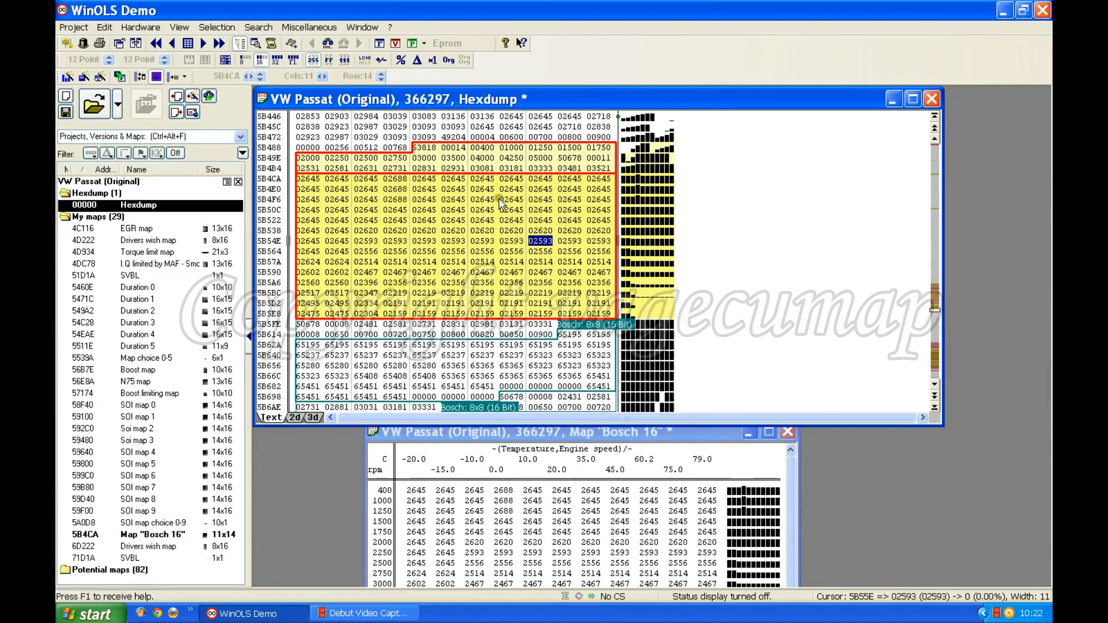
Place the Bosch 16 map window beside its data in the hexdump
left_click_drag(590, 542, 661, 481)
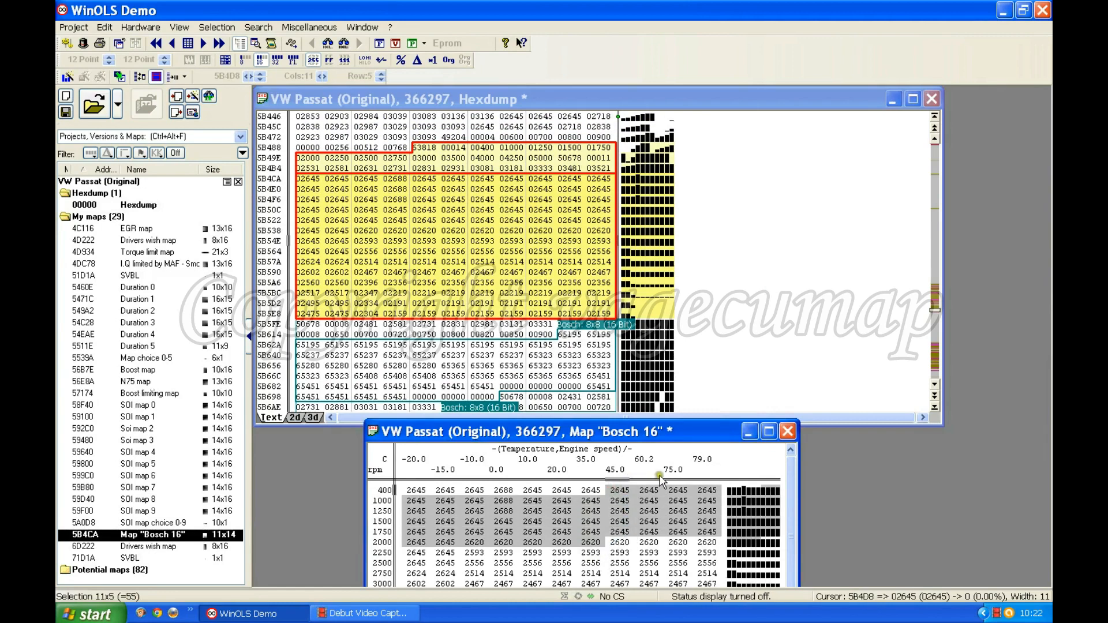
left_click(659, 476)
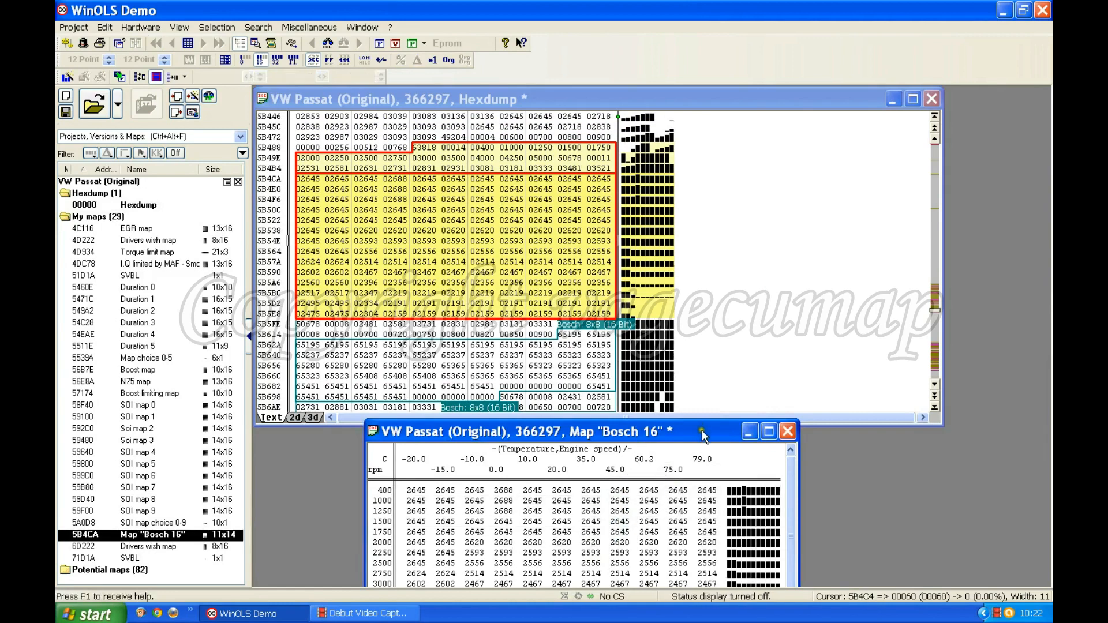
left_click_drag(957, 161, 957, 161)
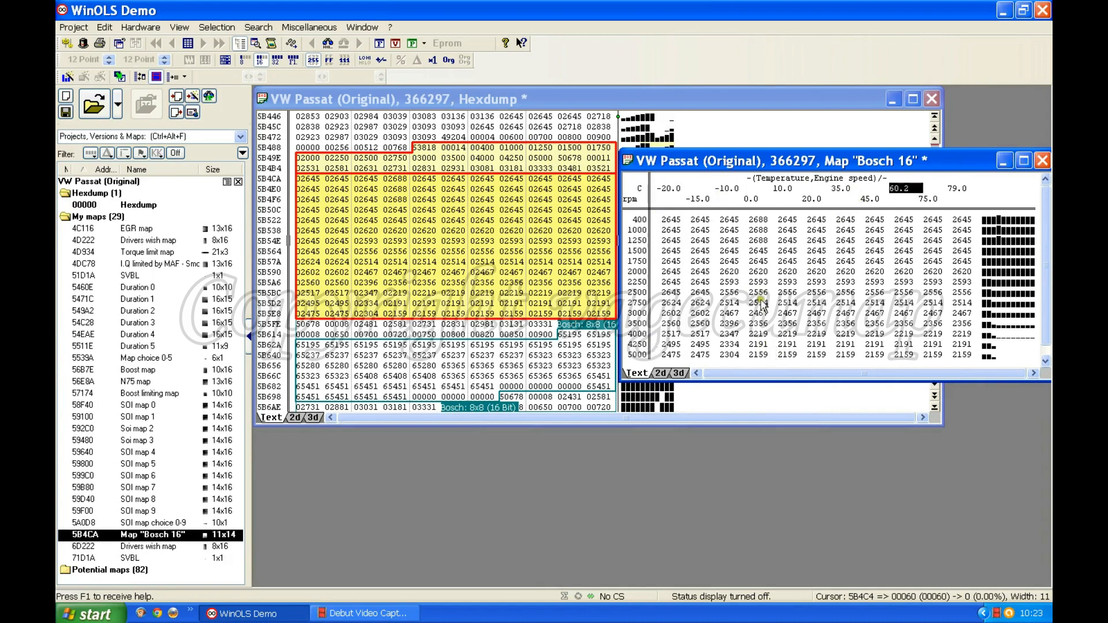
Set the description of the Bosch 16 map to "Crankshaft rotation" in its properties
double_click(789, 293)
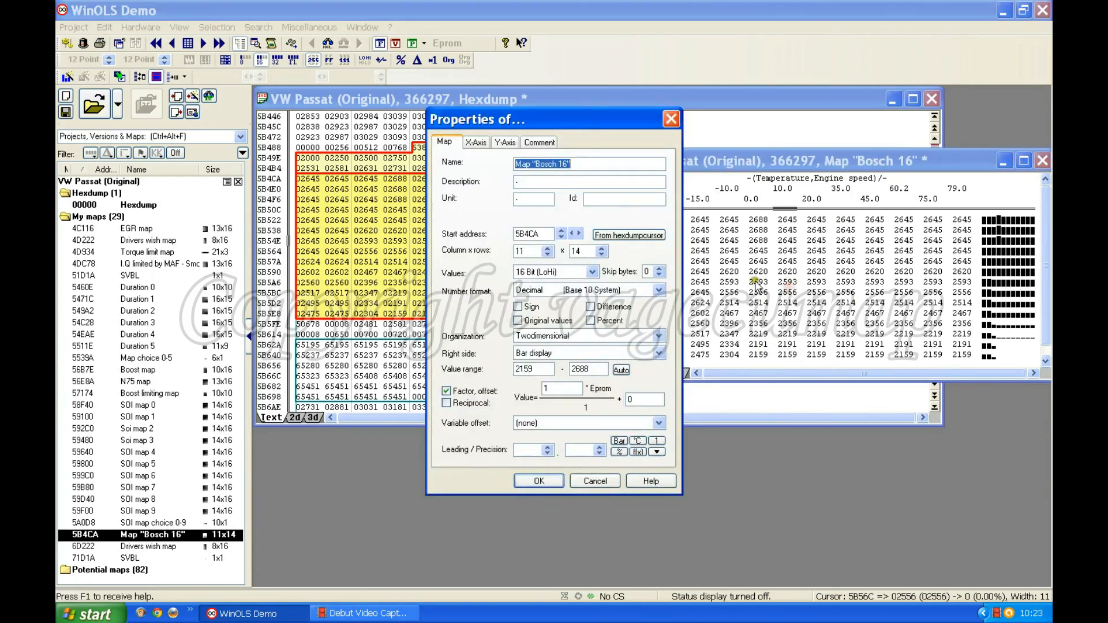
left_click(537, 182)
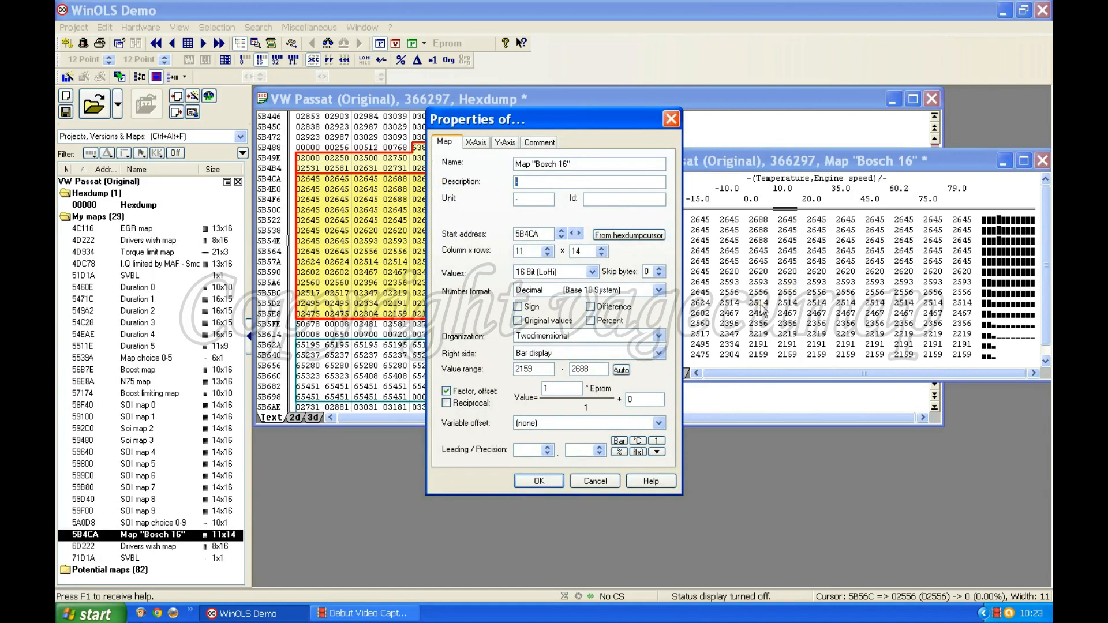
type("Crankshaft rot")
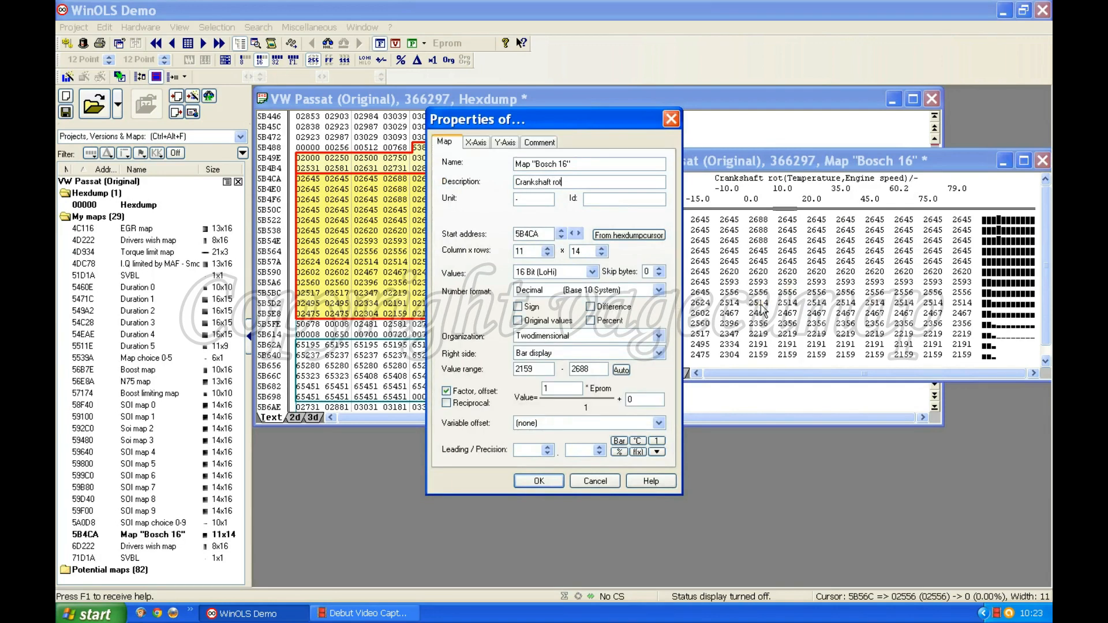
type("a")
type("ion")
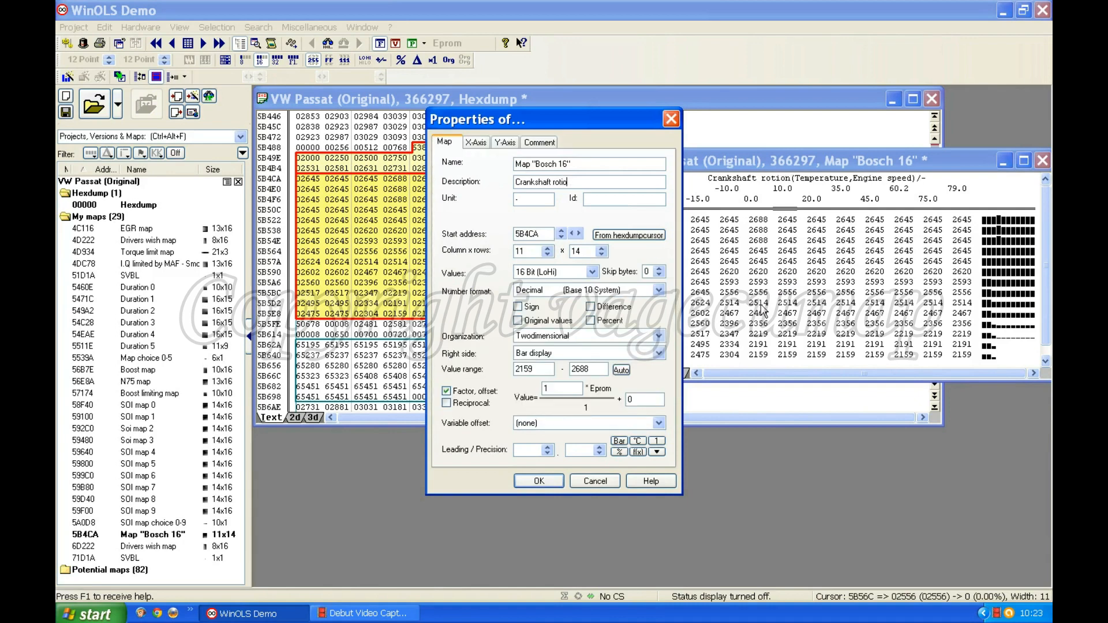
key("BackSpace")
key("BackSpace")
key("BackSpace")
type("ation")
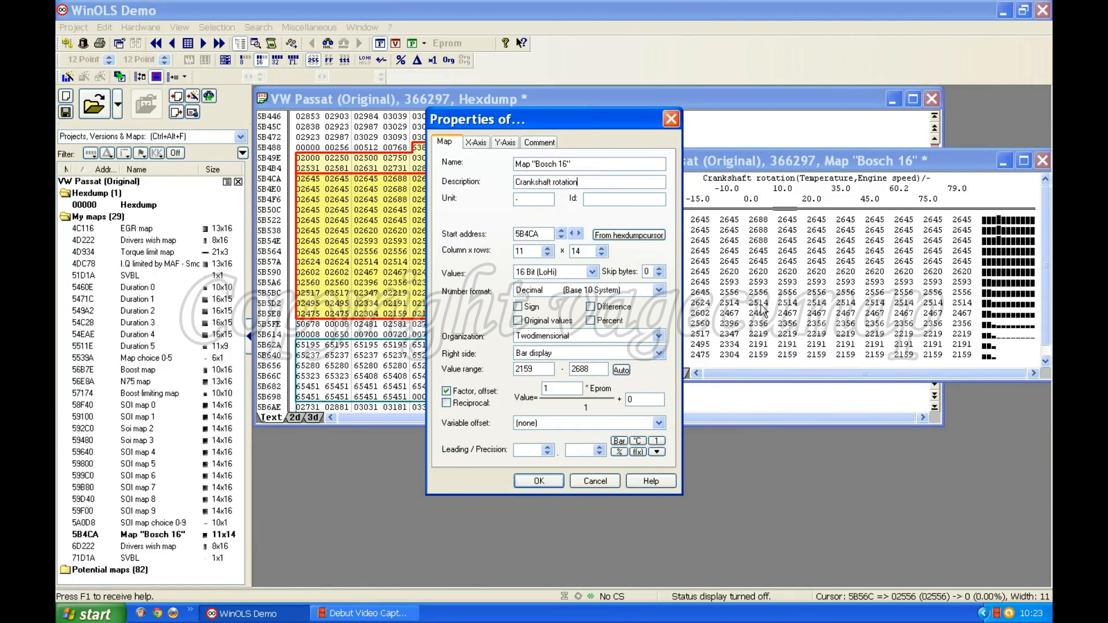
Set the map values' unit to cr and their precision to 2
left_click(521, 200)
type("cr")
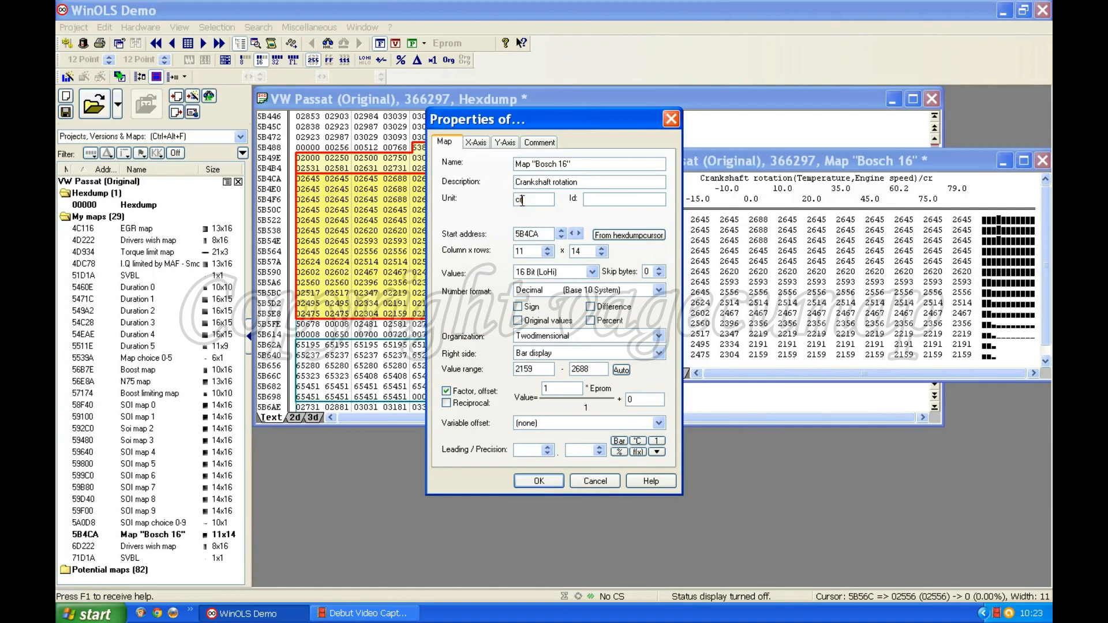
left_click_drag(523, 200, 518, 201)
left_click(600, 450)
left_click(601, 449)
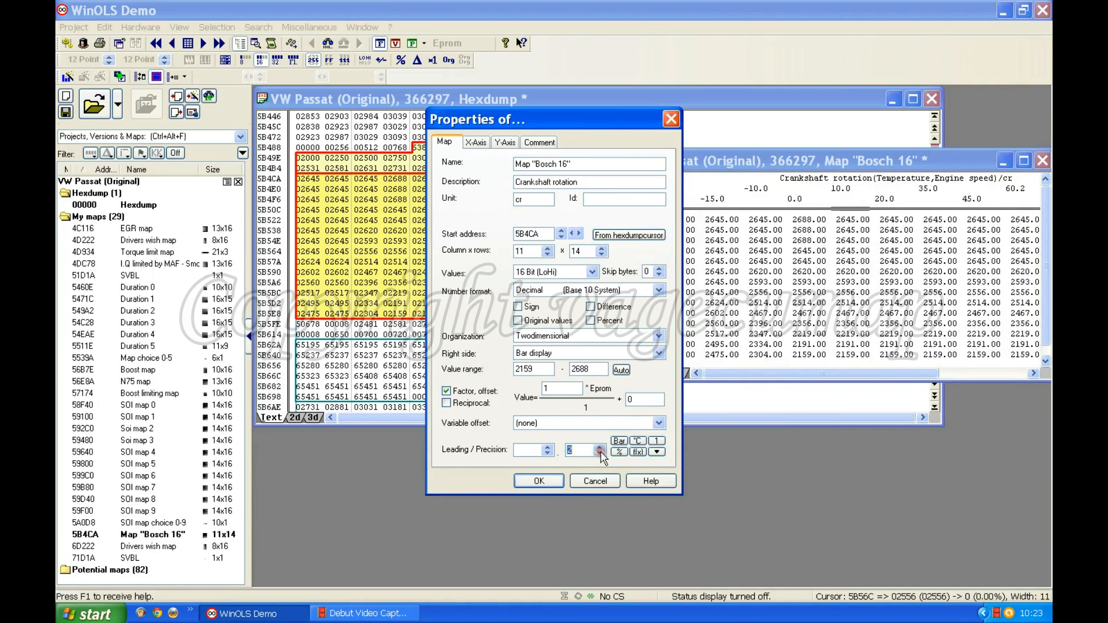
Set the conversion factor of the Bosch 16 map values to 0.023437 and apply the properties
left_click(588, 446)
left_click_drag(561, 389, 530, 390)
type("0.0")
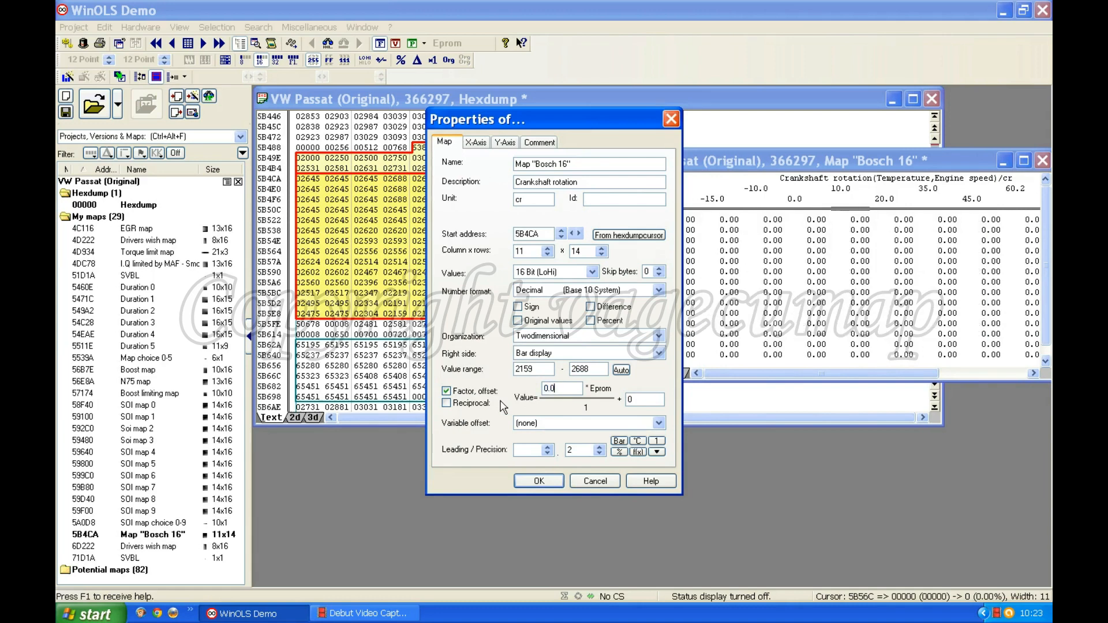
type("23437")
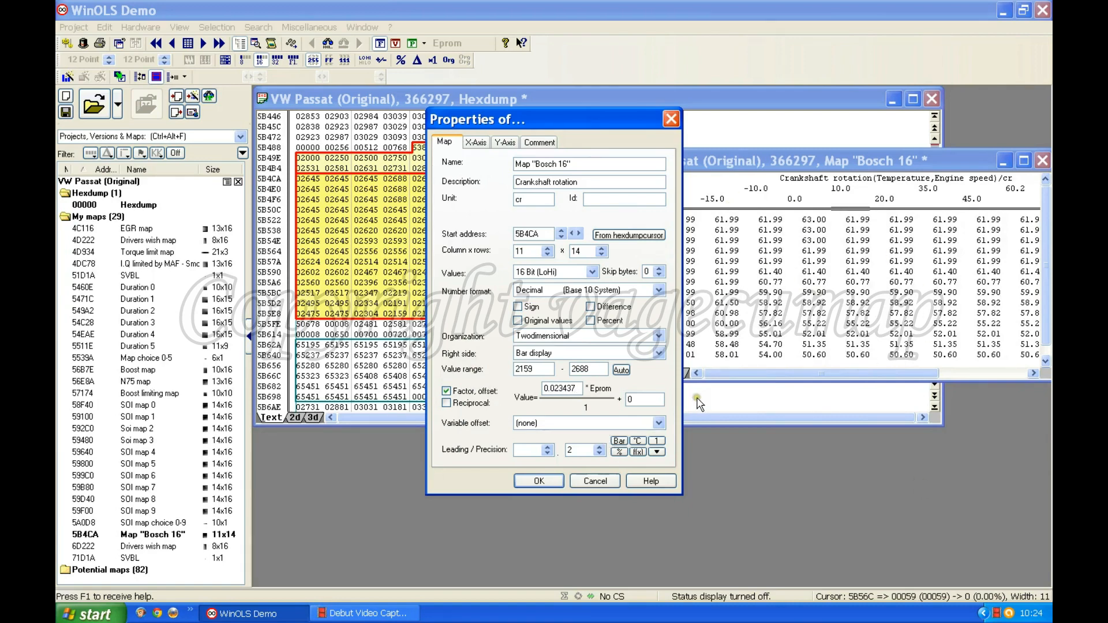
left_click(538, 483)
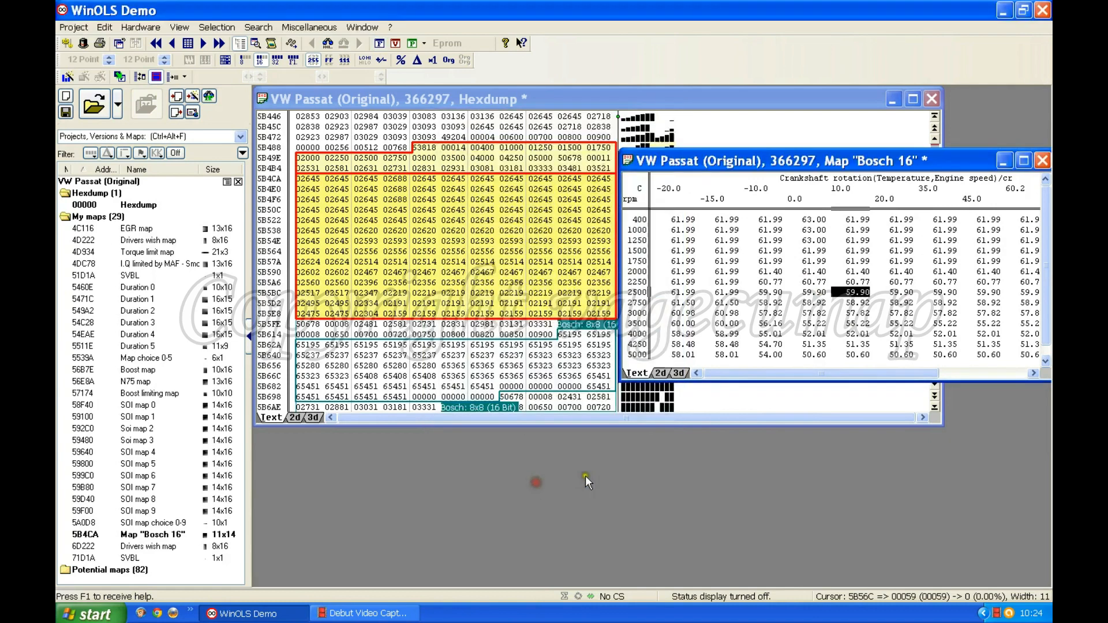
Set the offset of the Bosch 16 map values to -78 in its properties
left_click_drag(849, 162, 583, 144)
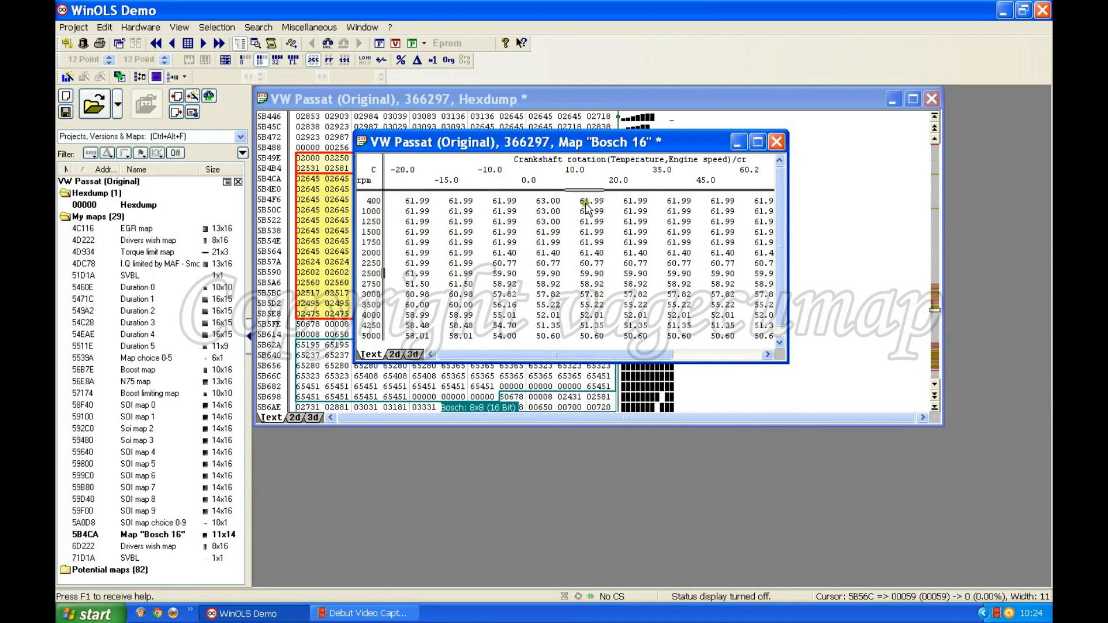
left_click_drag(590, 356, 536, 361)
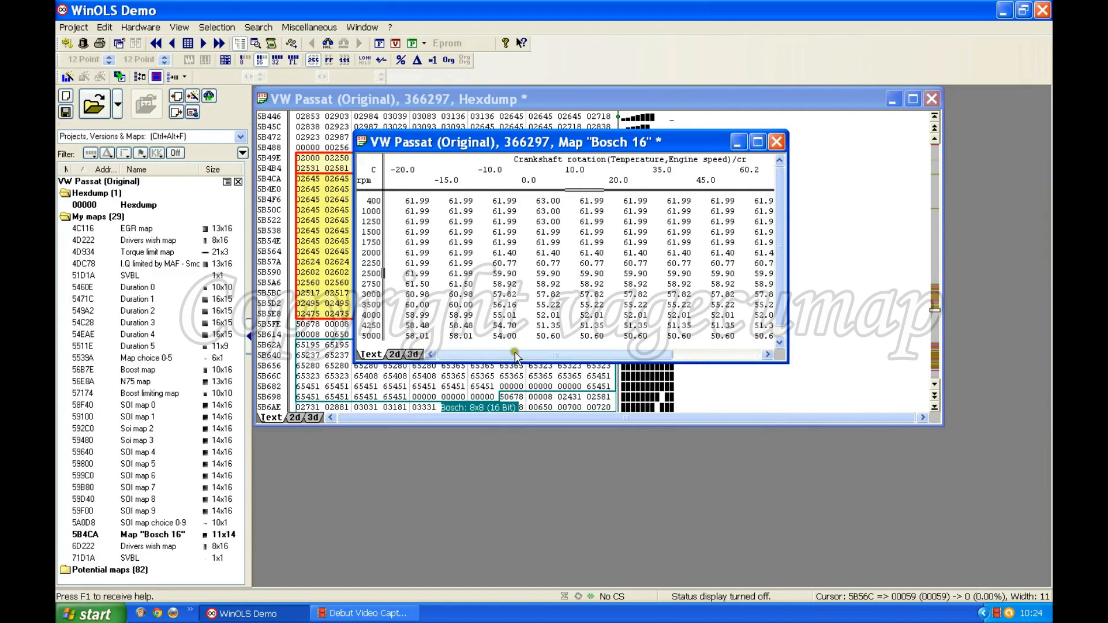
left_click_drag(594, 356, 643, 358)
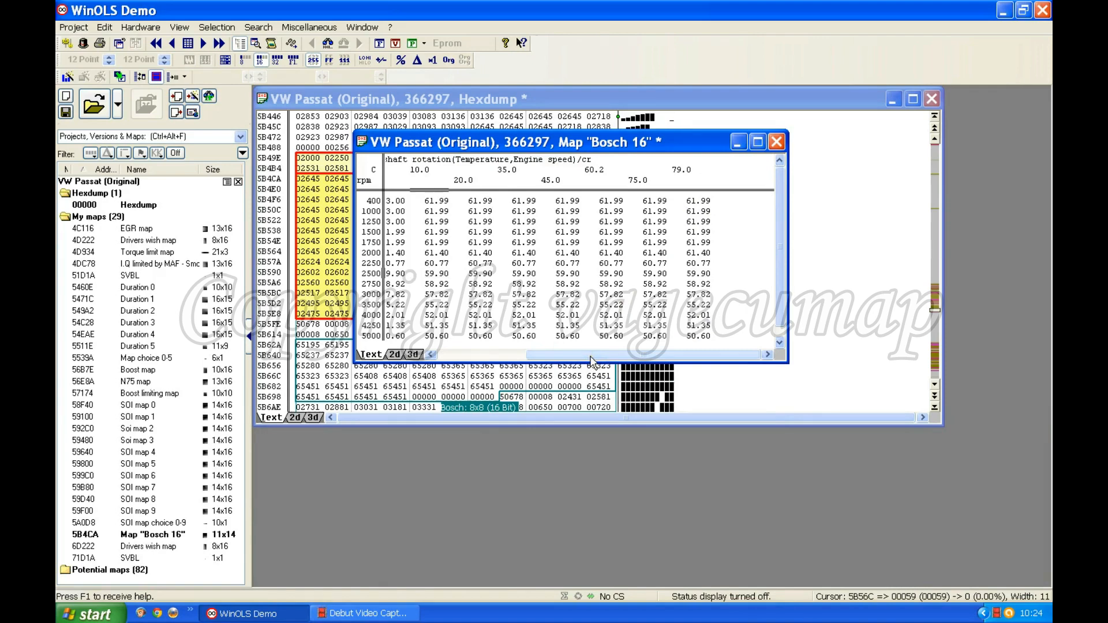
left_click_drag(591, 361, 503, 359)
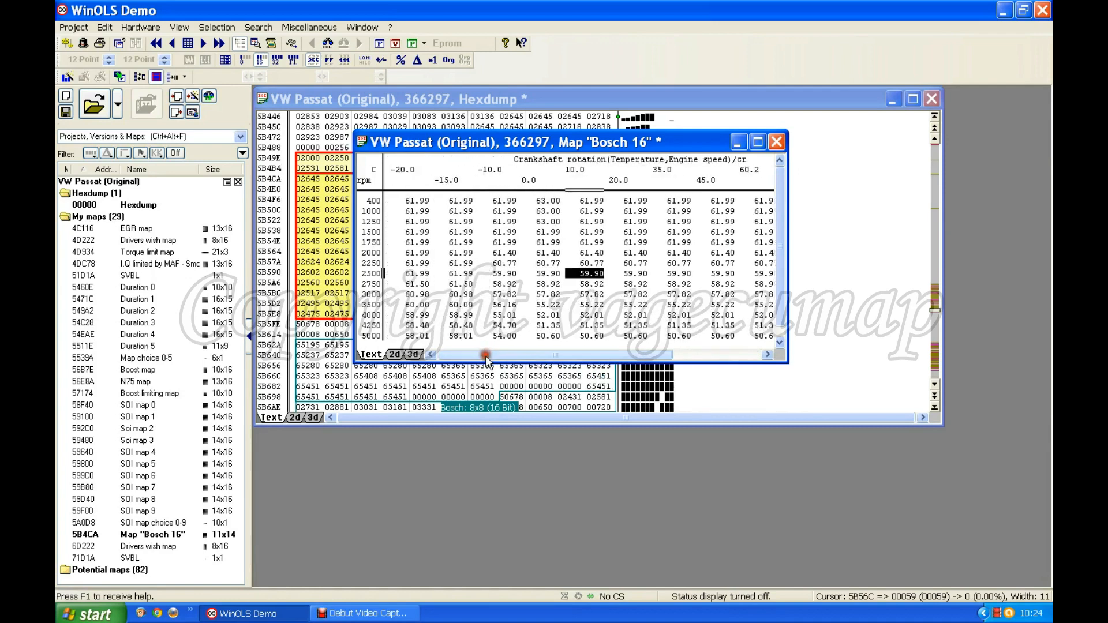
double_click(568, 256)
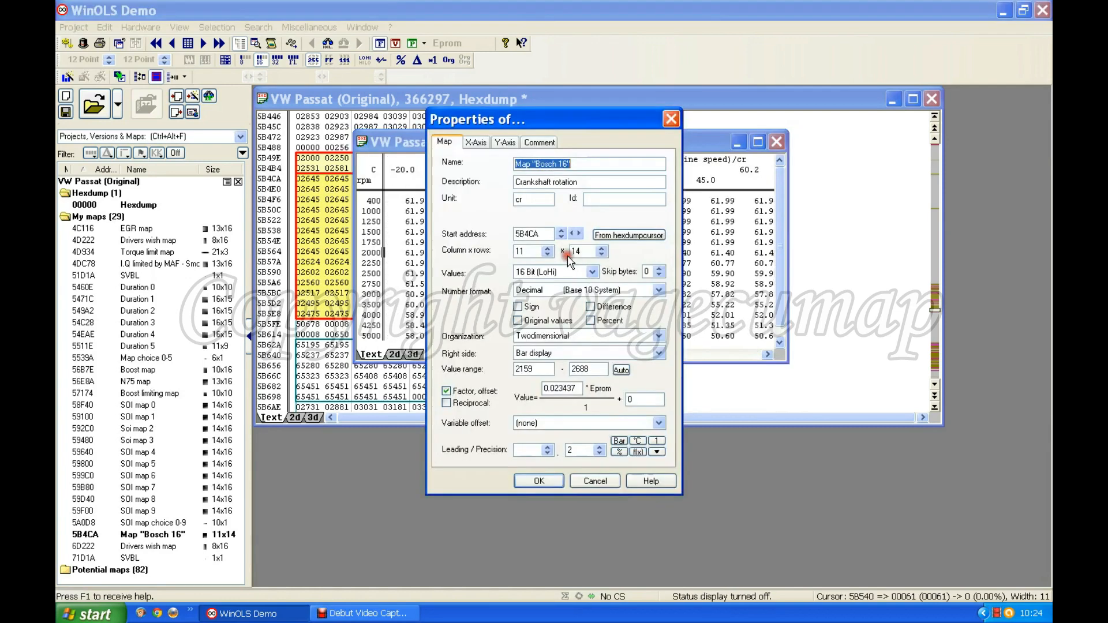
double_click(642, 399)
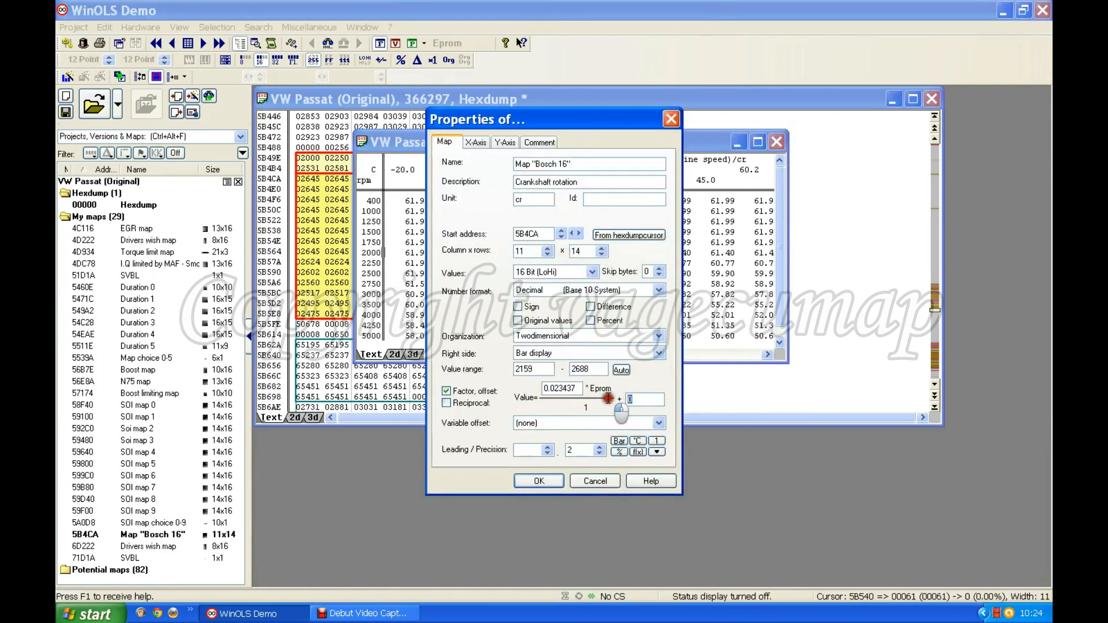
key("BackSpace")
type("-78")
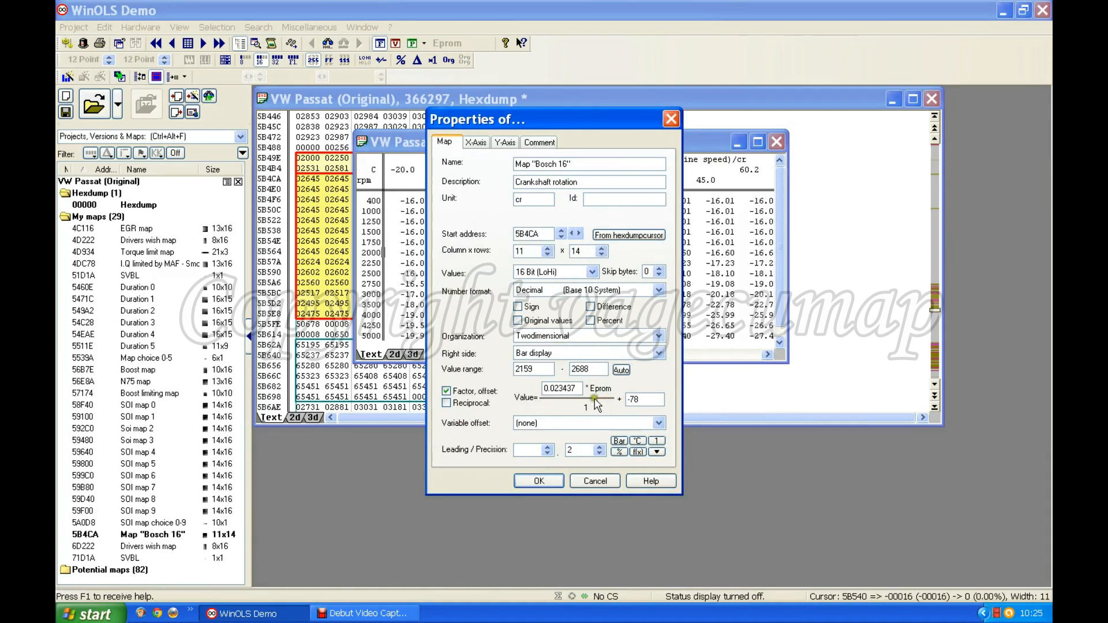
left_click(539, 481)
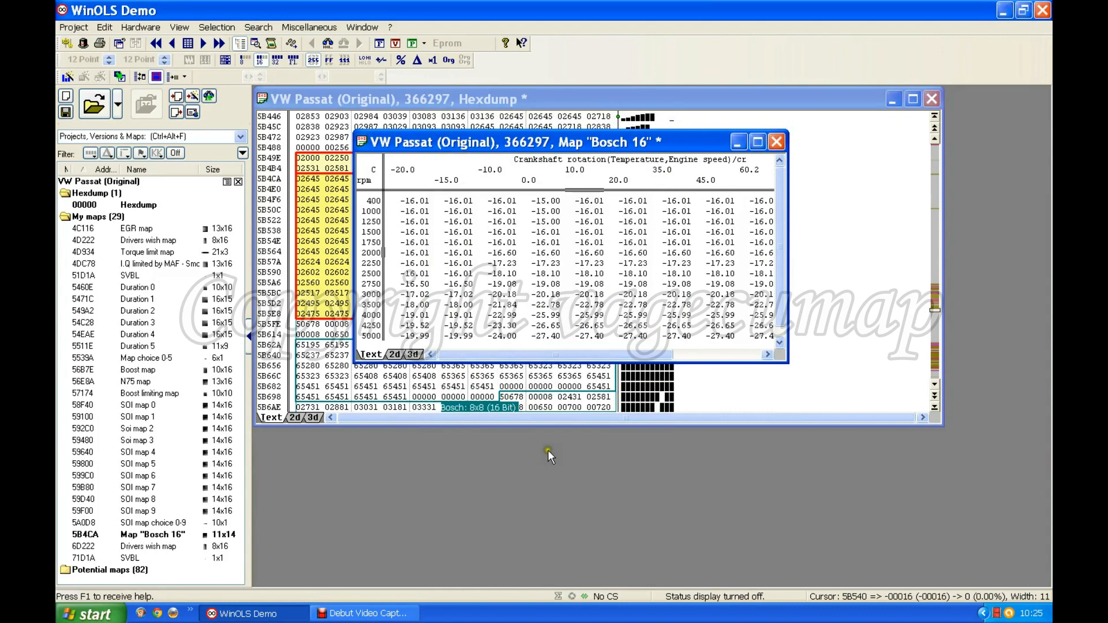
Rename the Bosch 16 map to "SOI limiting map" in its properties
left_click_drag(540, 354, 638, 357)
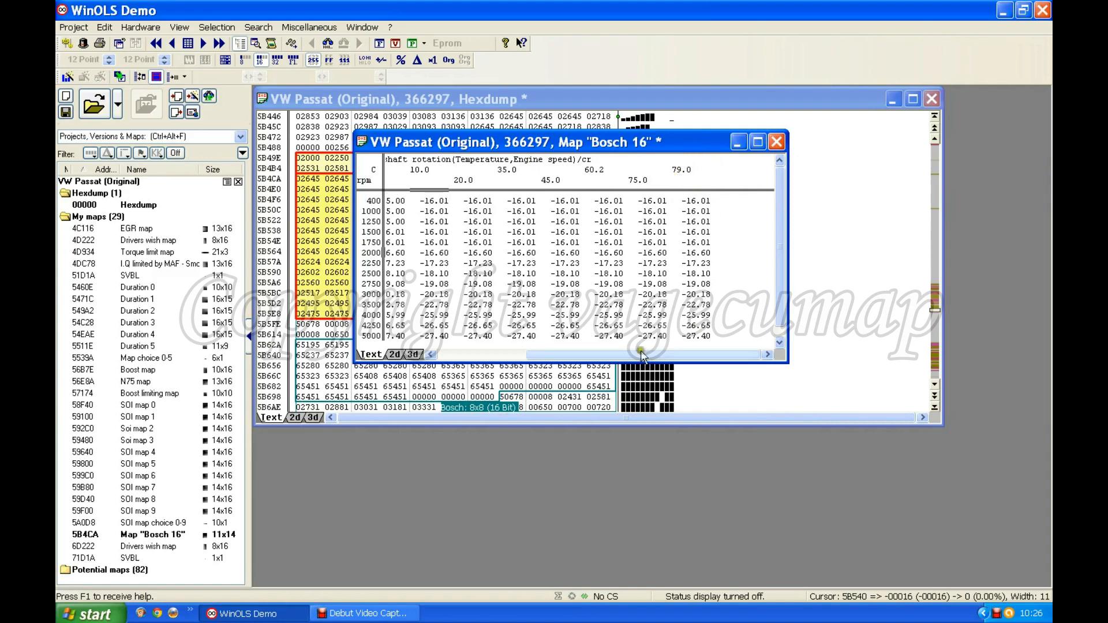
left_click_drag(643, 356, 433, 357)
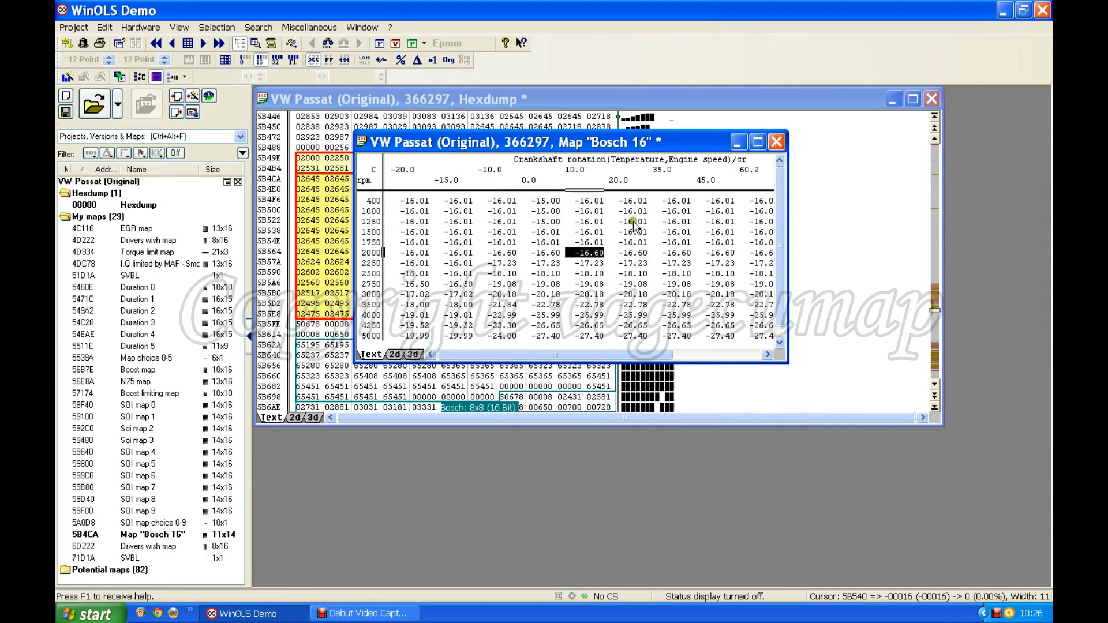
left_click_drag(633, 355, 602, 356)
left_click_drag(560, 355, 663, 355)
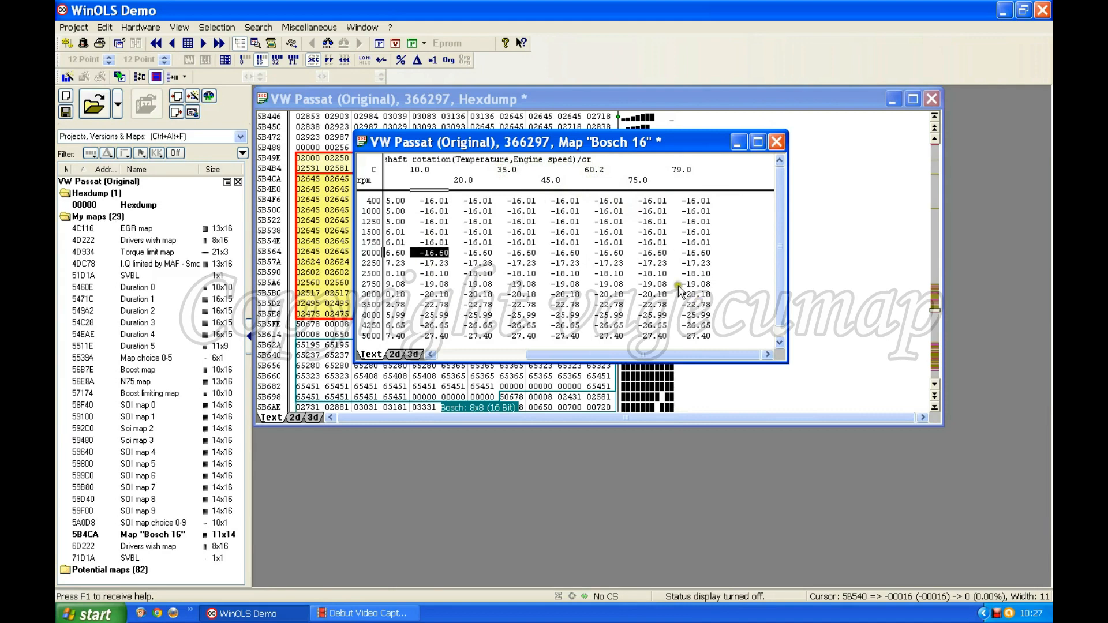
double_click(508, 243)
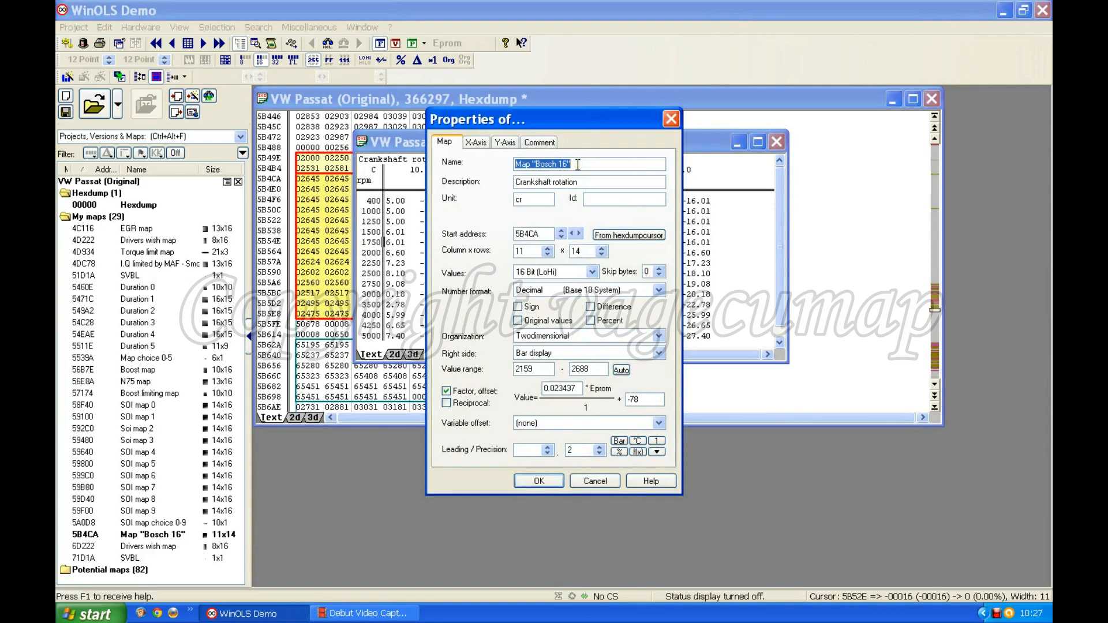
type("SOI")
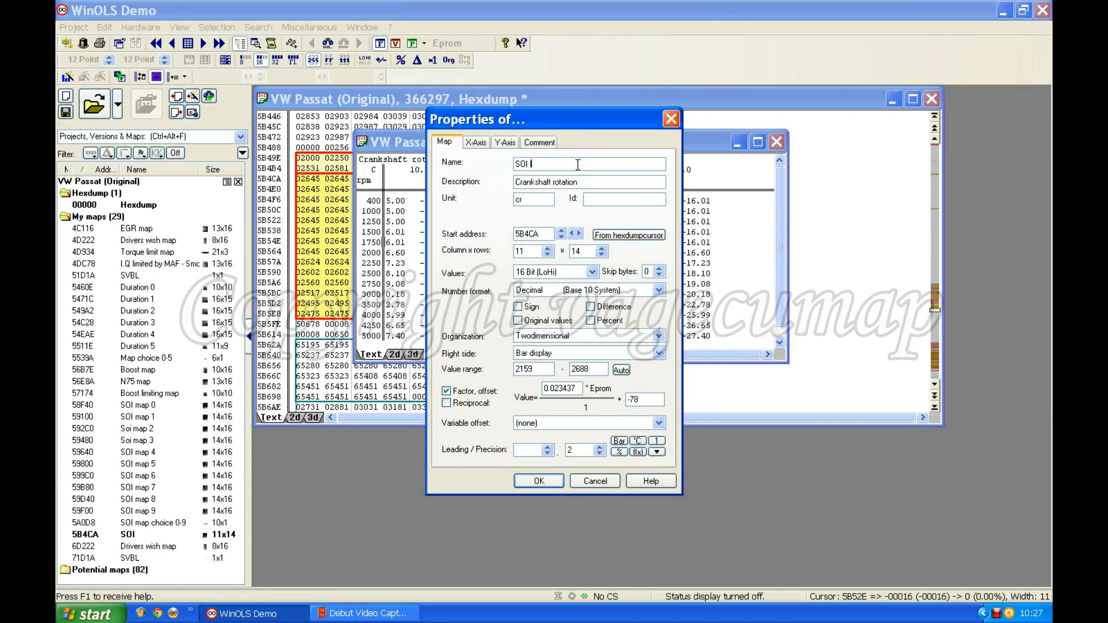
type(" limiting map")
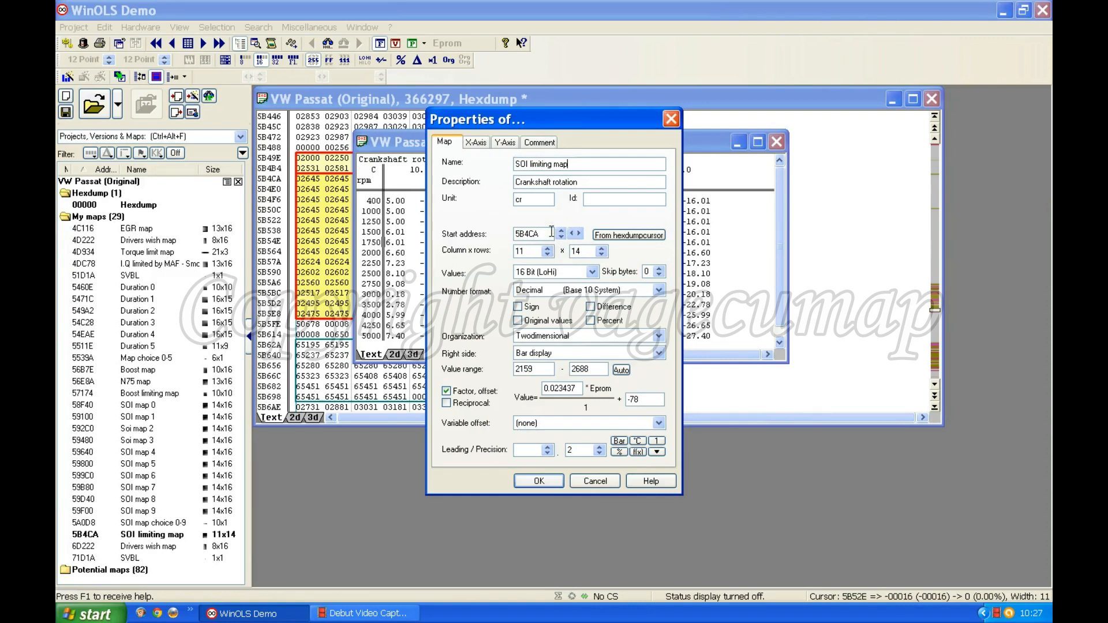
left_click(539, 481)
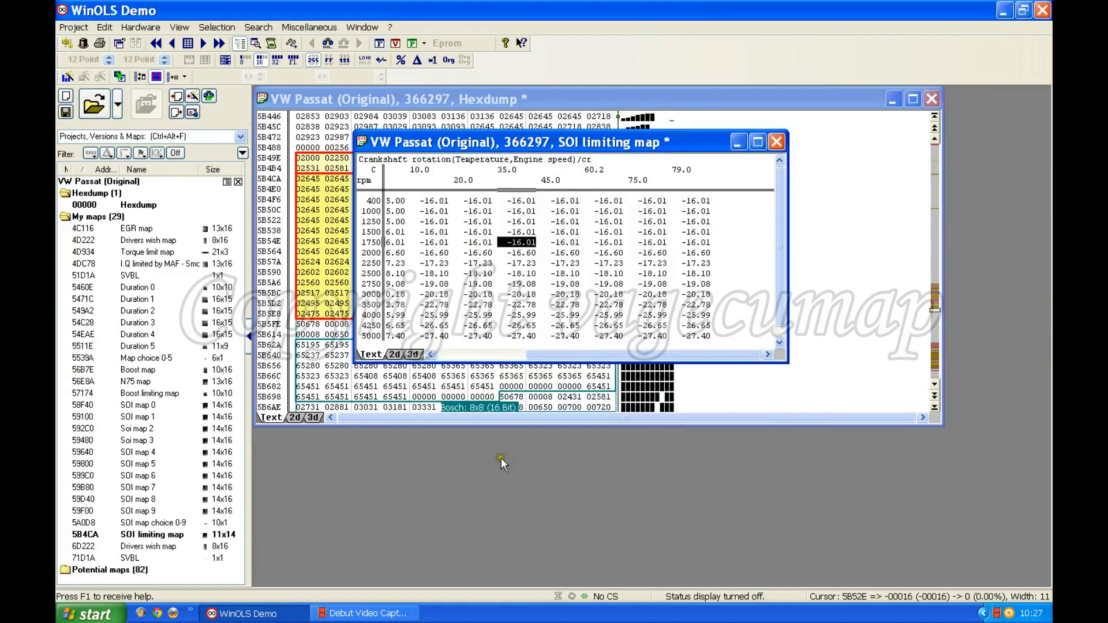
Close the SOI limiting map's window and return to the hexdump
left_click(644, 461)
left_click(156, 476)
left_click(777, 142)
left_click(779, 388)
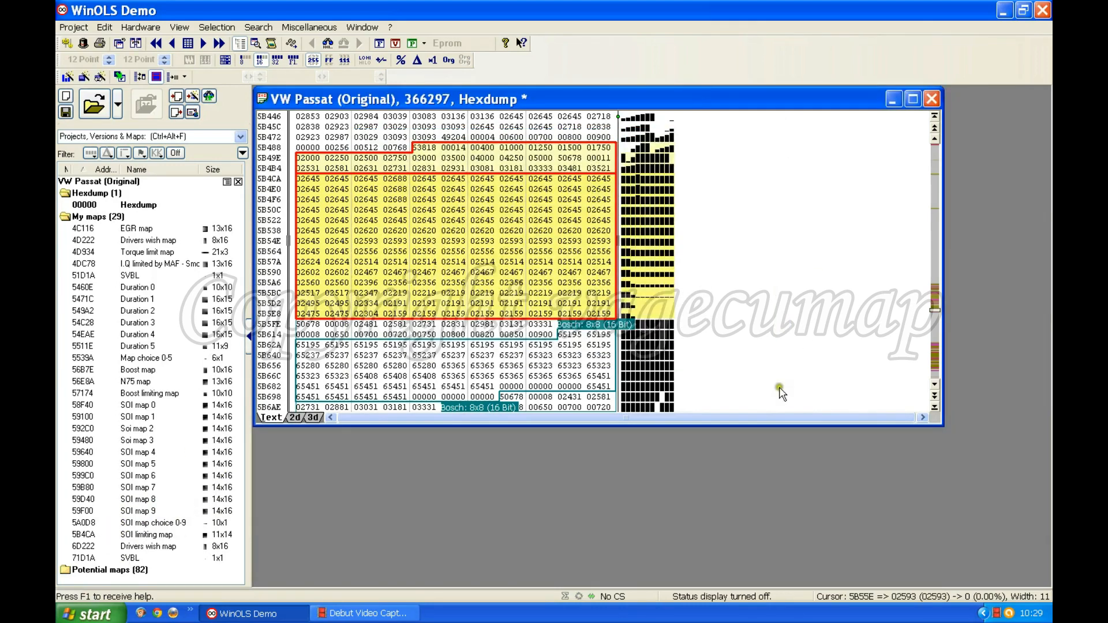